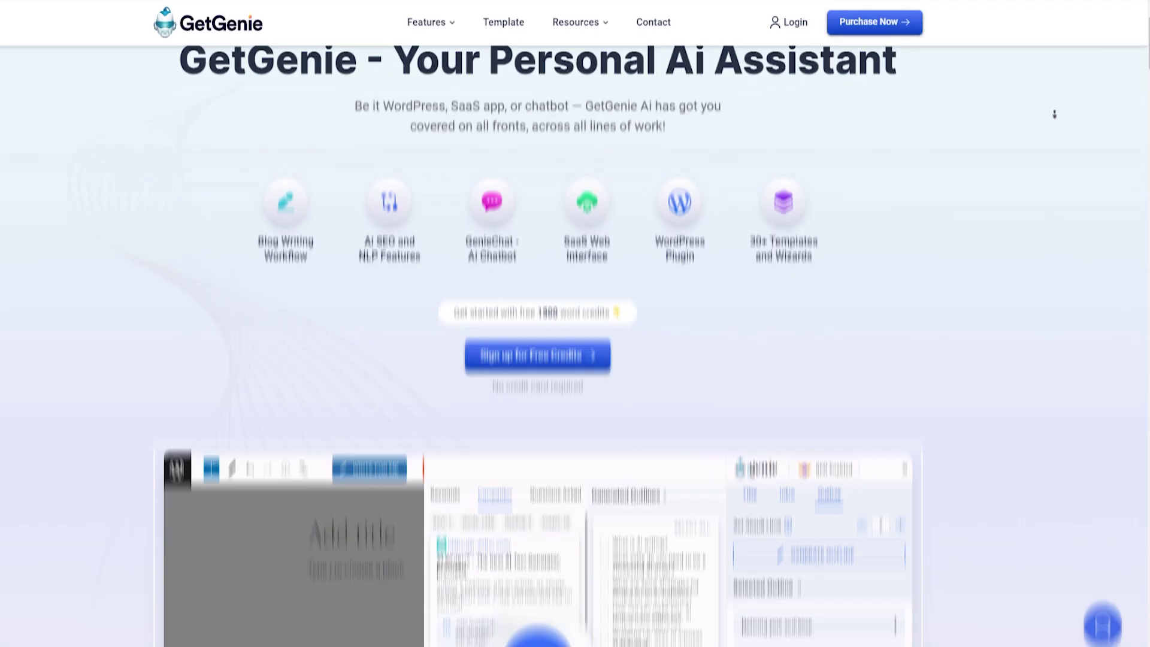
Switch the homepage's SEO showcase to Competitor Analysis, then to Keyword Analysis.
scroll(1055, 114, down, 5)
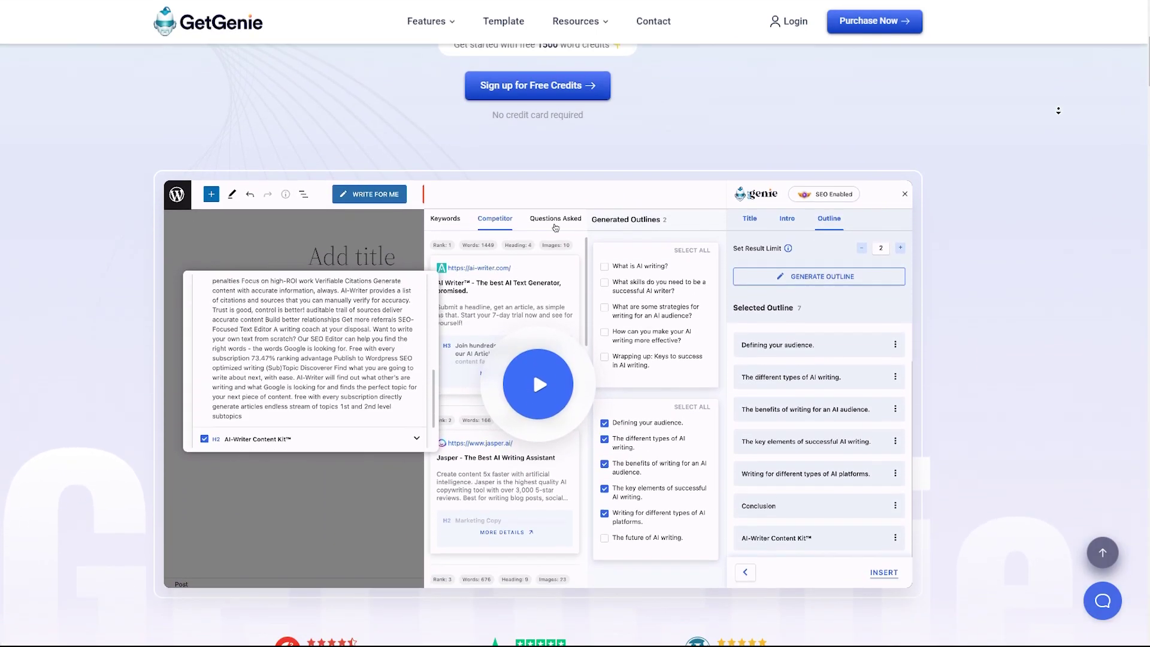
scroll(1058, 111, down, 5)
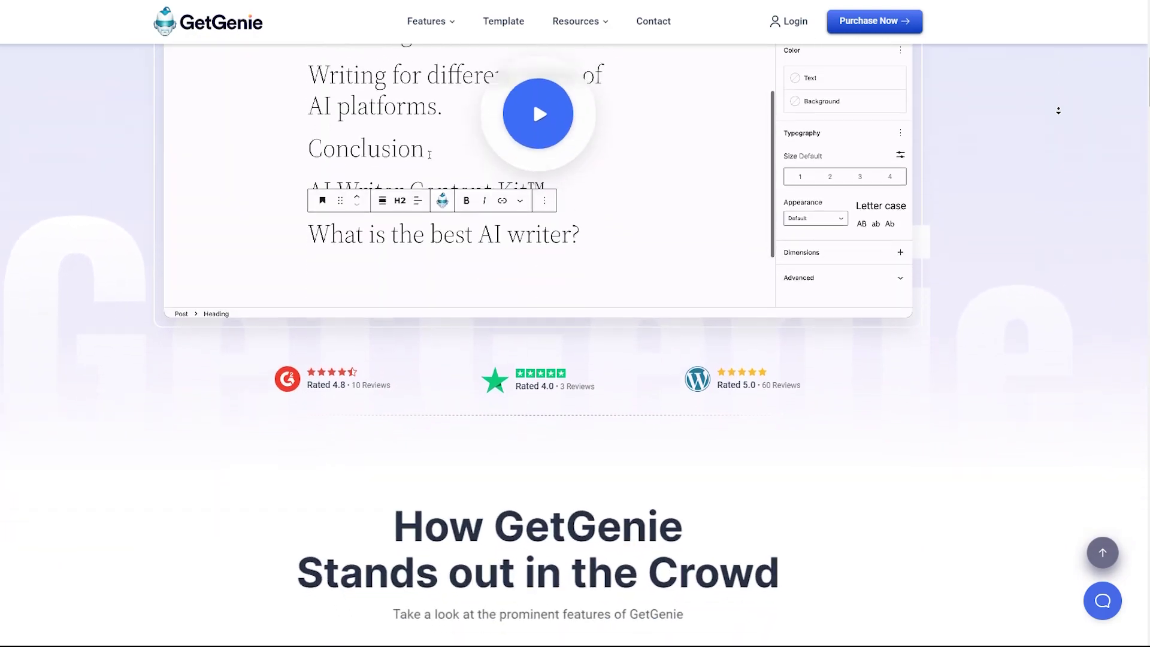
scroll(1059, 111, down, 10)
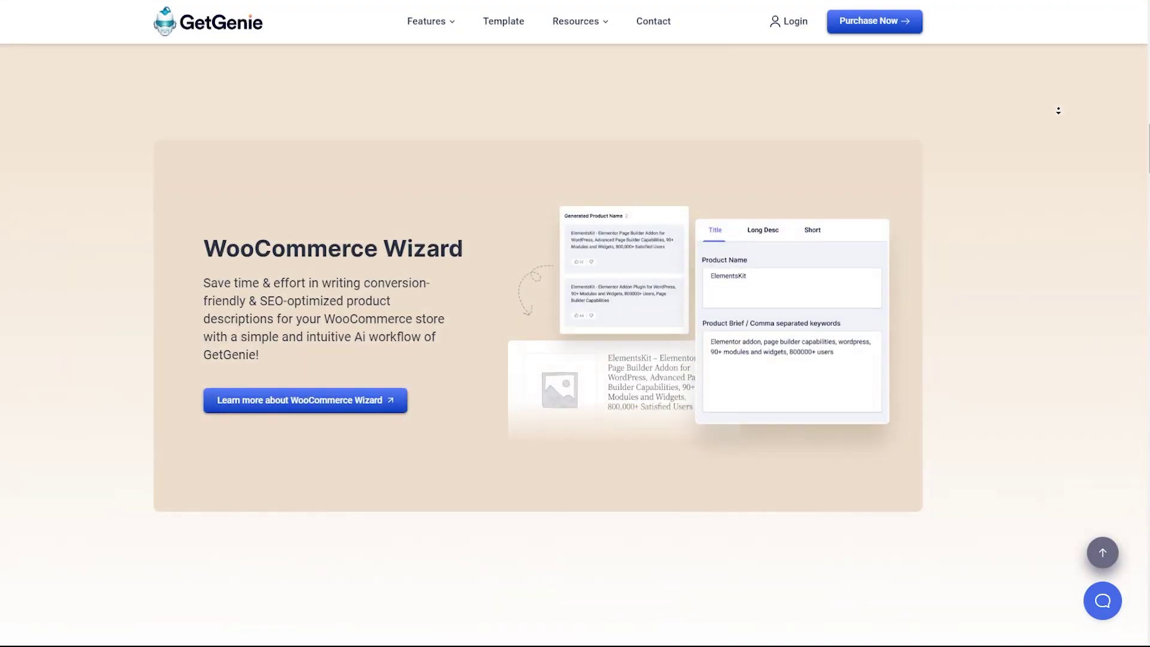
scroll(1059, 111, down, 10)
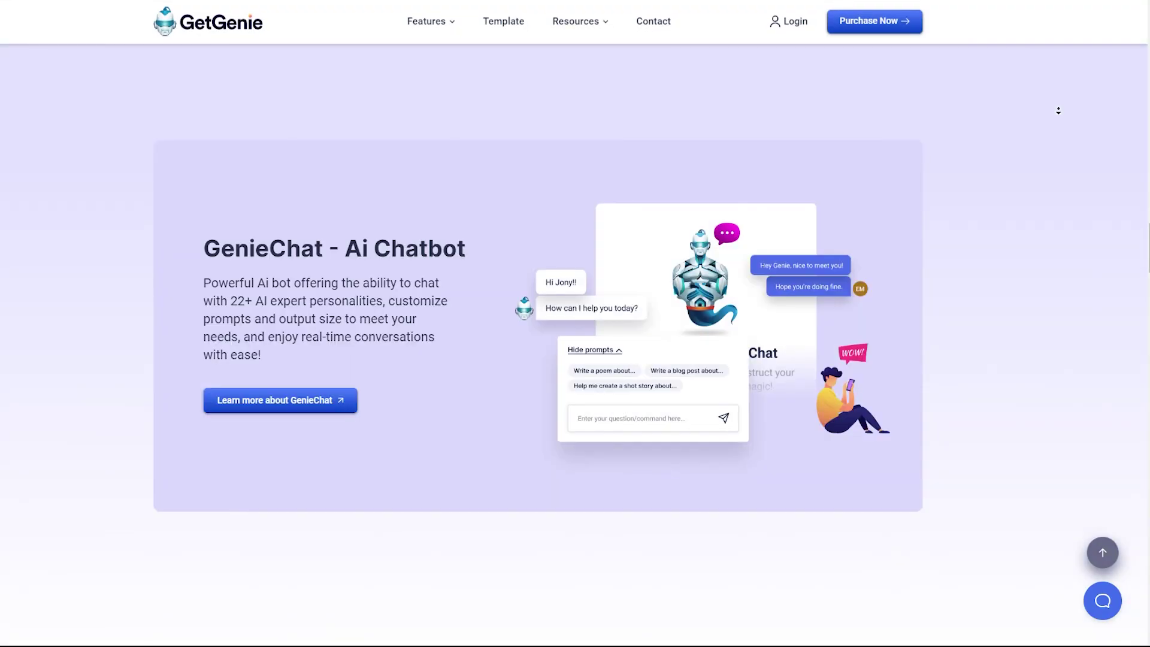
scroll(1059, 111, down, 8)
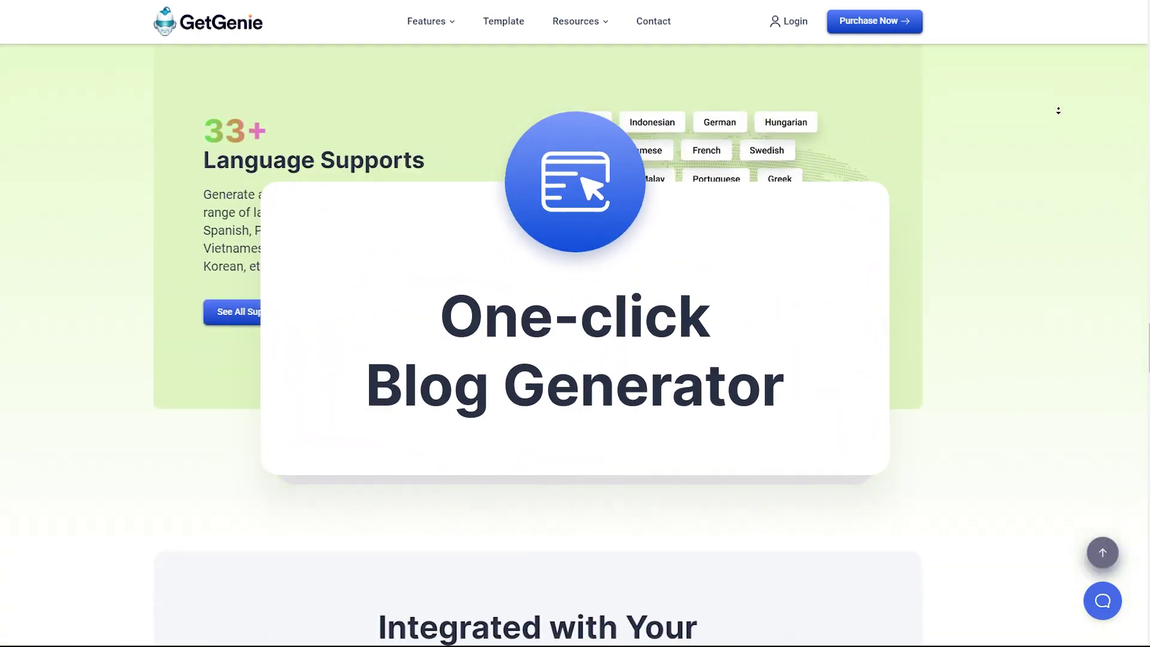
scroll(1058, 111, down, 5)
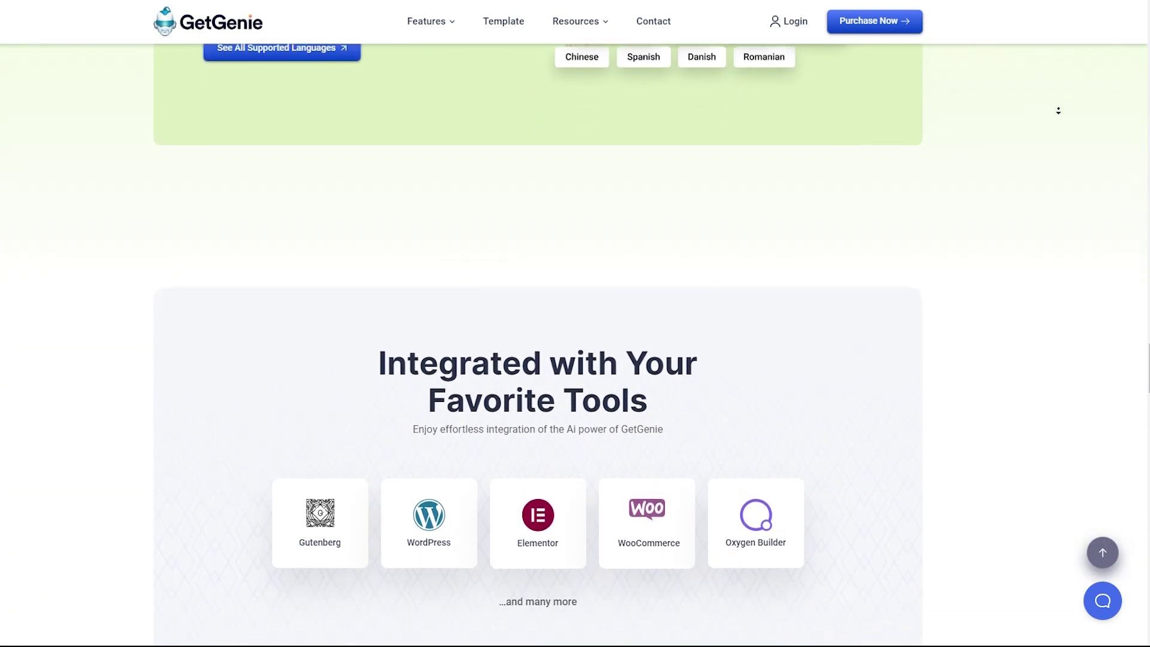
scroll(1058, 111, down, 2)
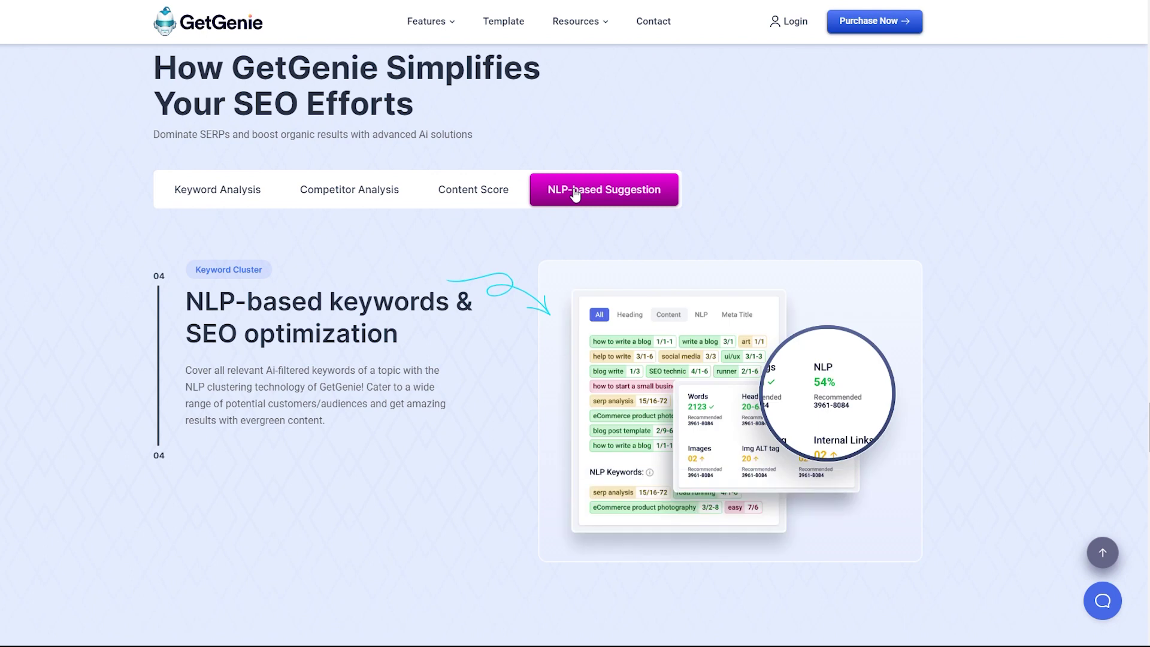
click(391, 202)
click(241, 198)
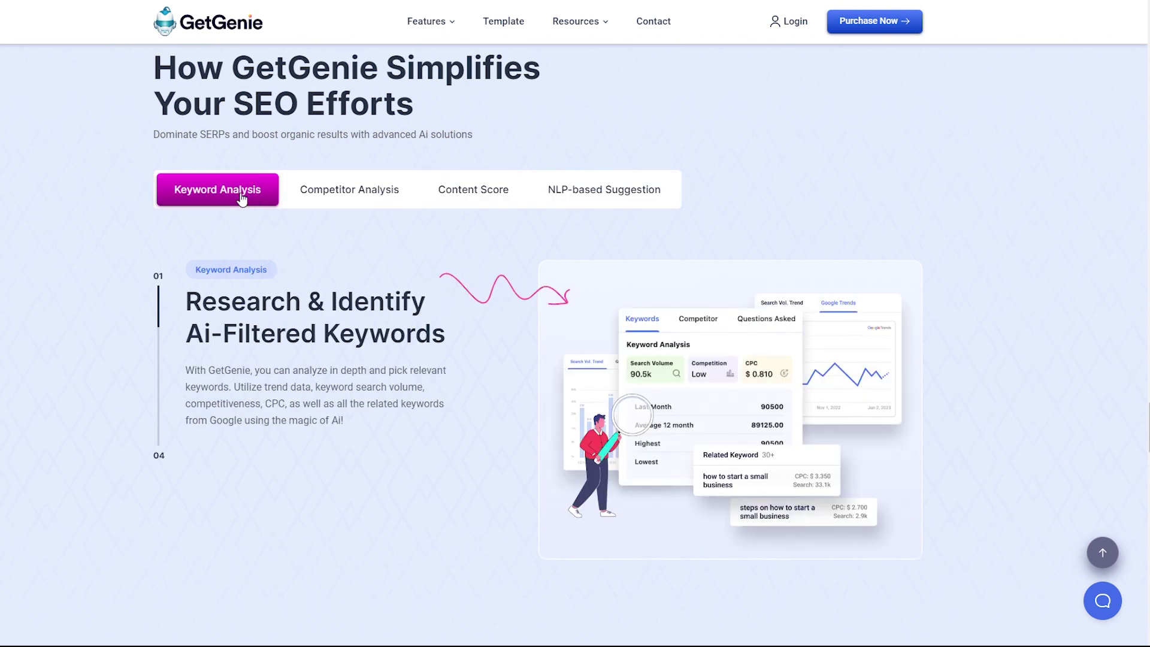
Scroll further down the GetGenie homepage to the role cards.
scroll(971, 215, down, 15)
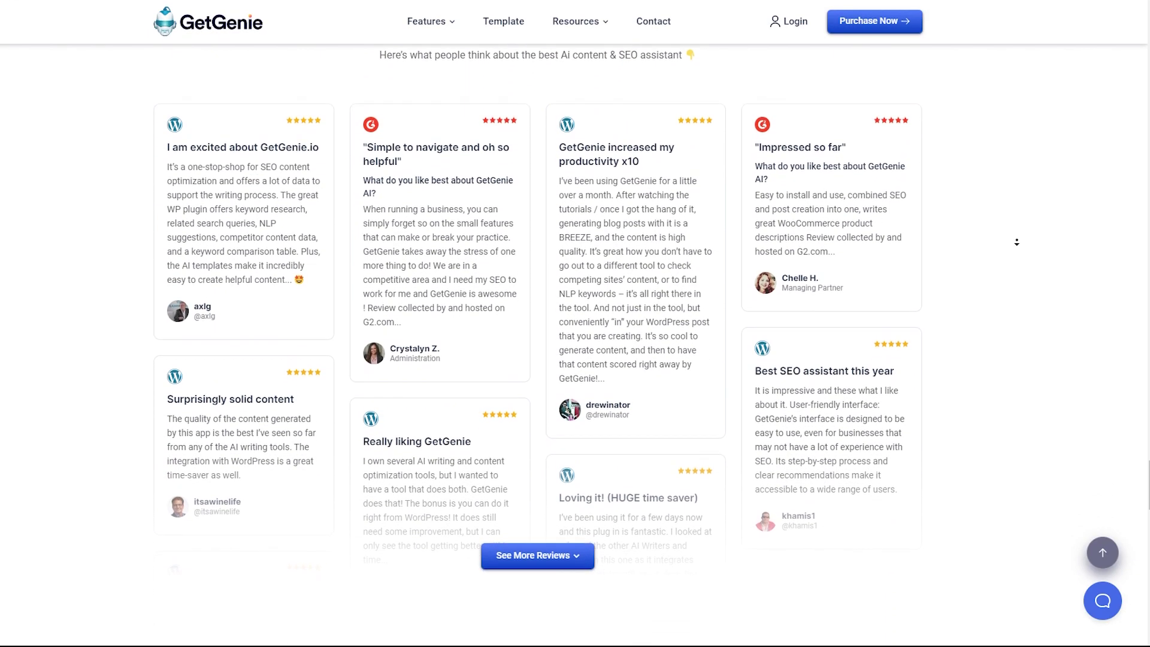
scroll(1017, 242, down, 4)
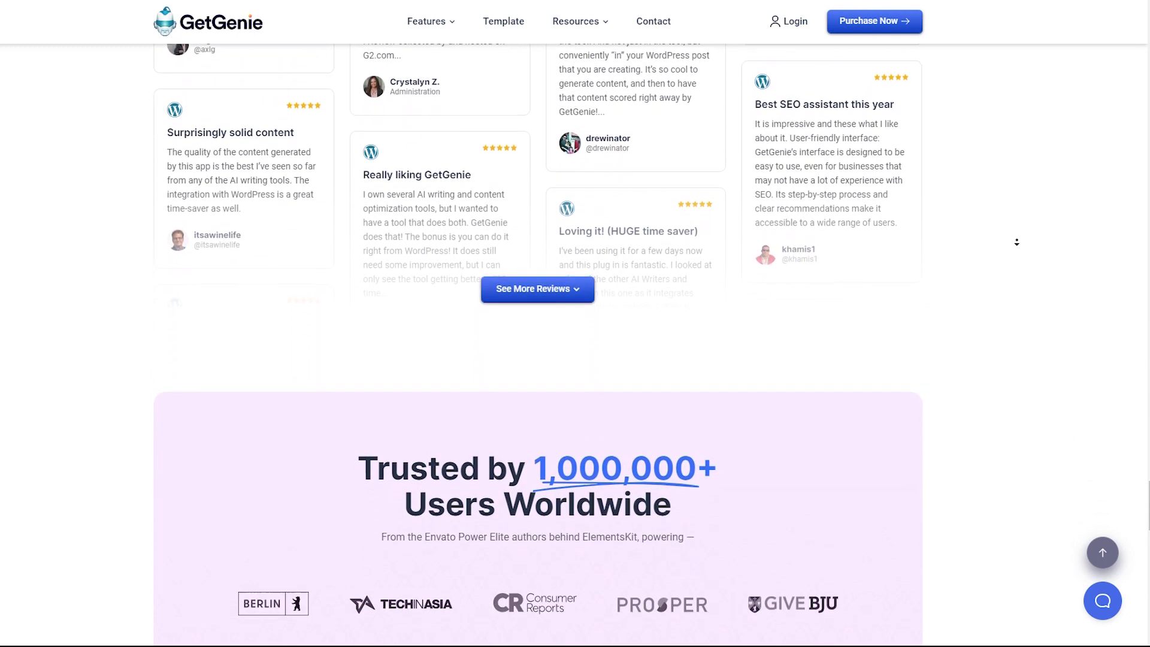
scroll(1017, 242, down, 5)
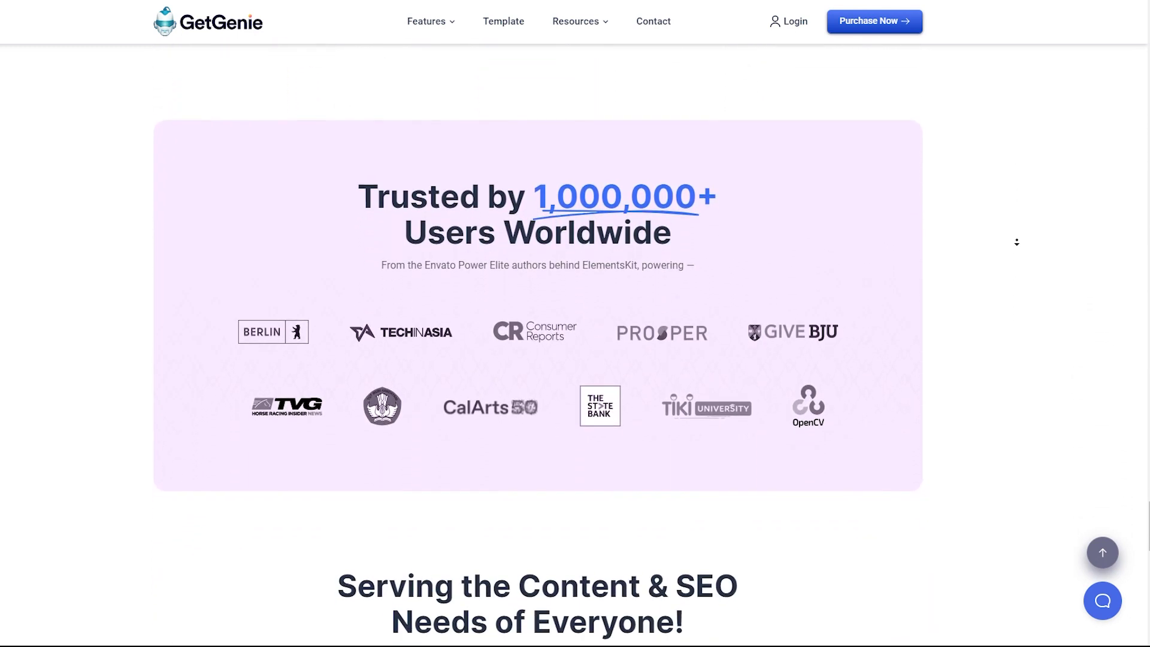
scroll(1017, 242, down, 5)
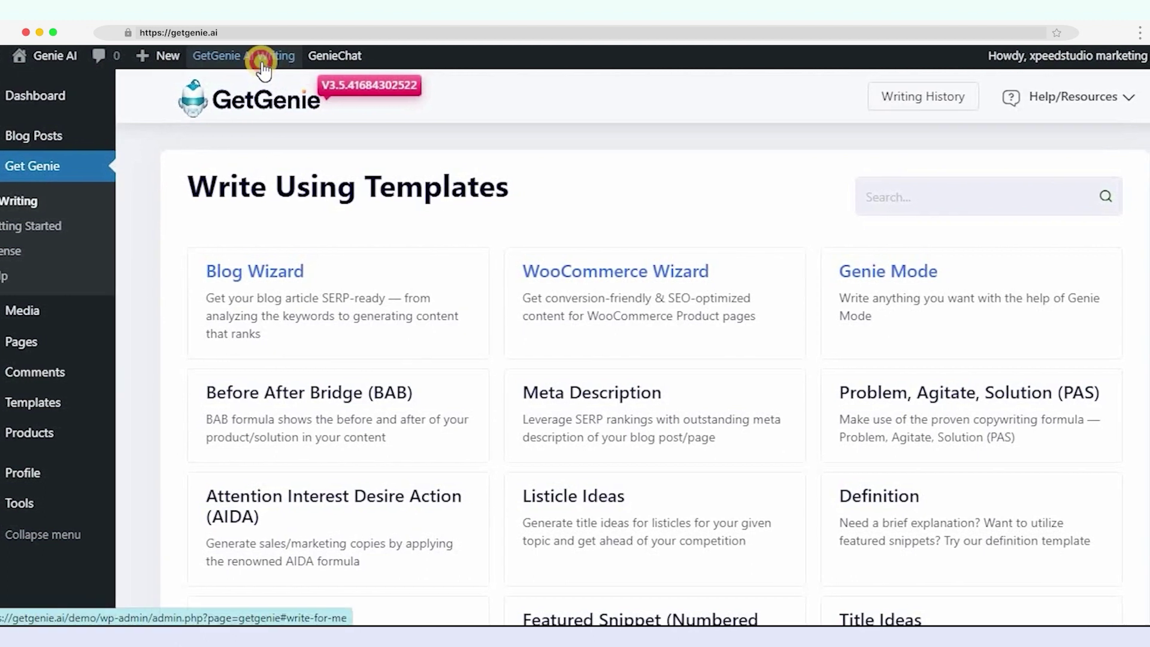
Start a new empty post from the Blog Wizard card in GetGenie AI Writing.
click(261, 69)
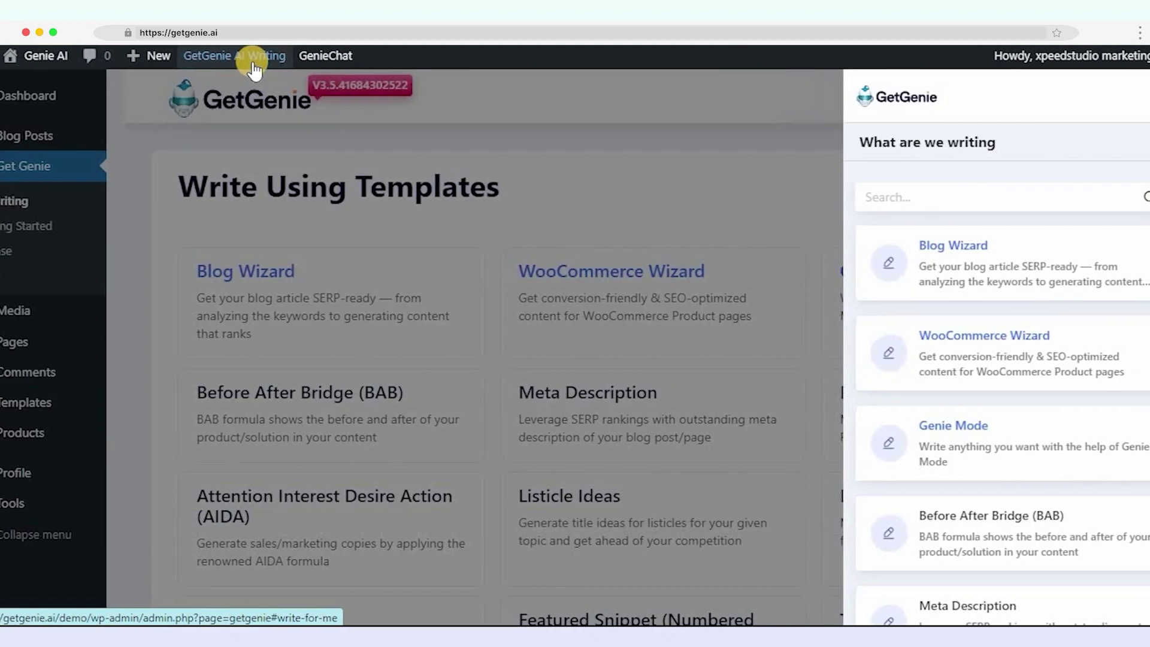
click(971, 258)
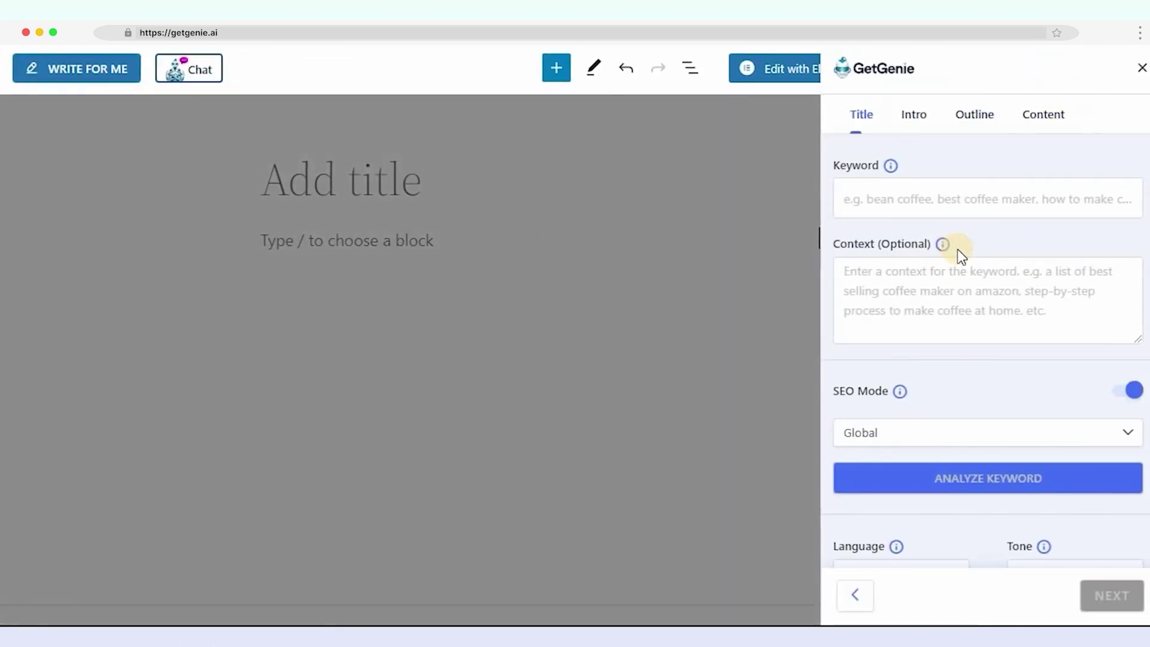
Enter keyword 'what is wordpress', paste the beginner-audience context, and keep SEO mode Global.
click(958, 190)
text(what is wordpress)
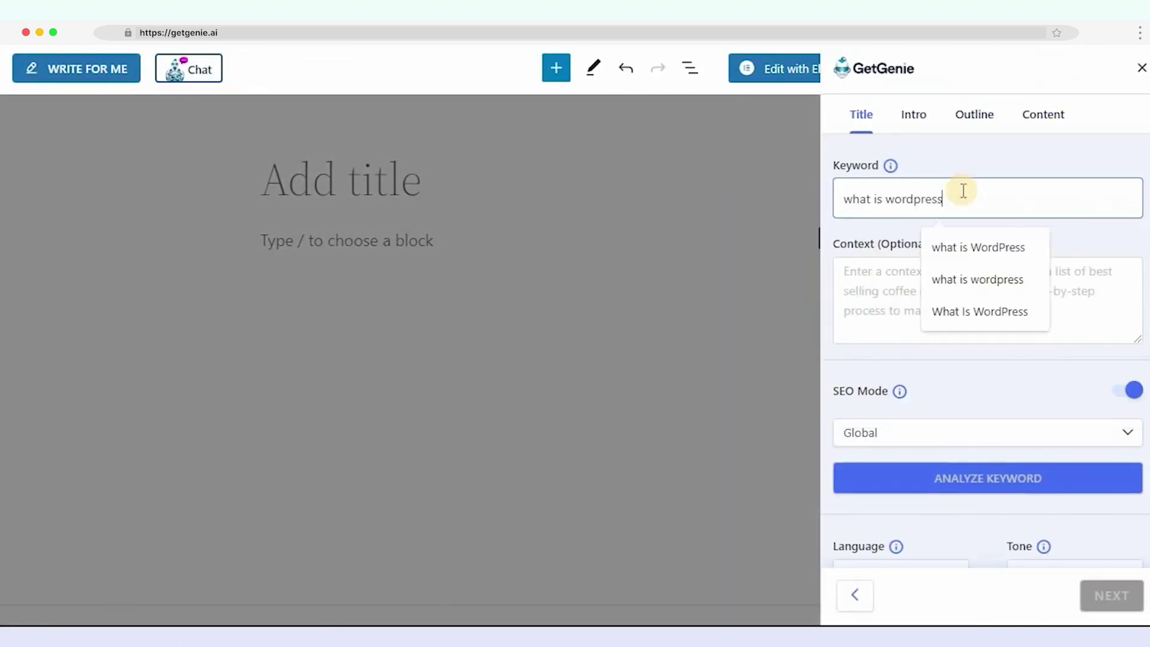
click(960, 286)
text(guide for beginners and non-technical people include blogging and personal website perspective)
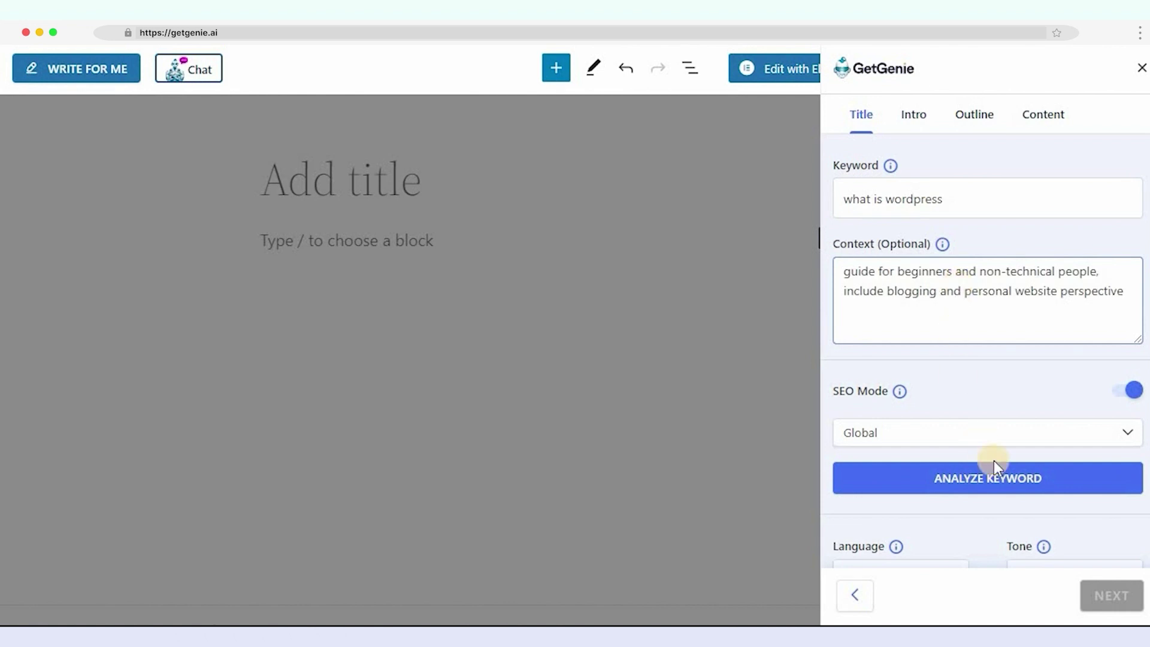
scroll(994, 461, down, 3)
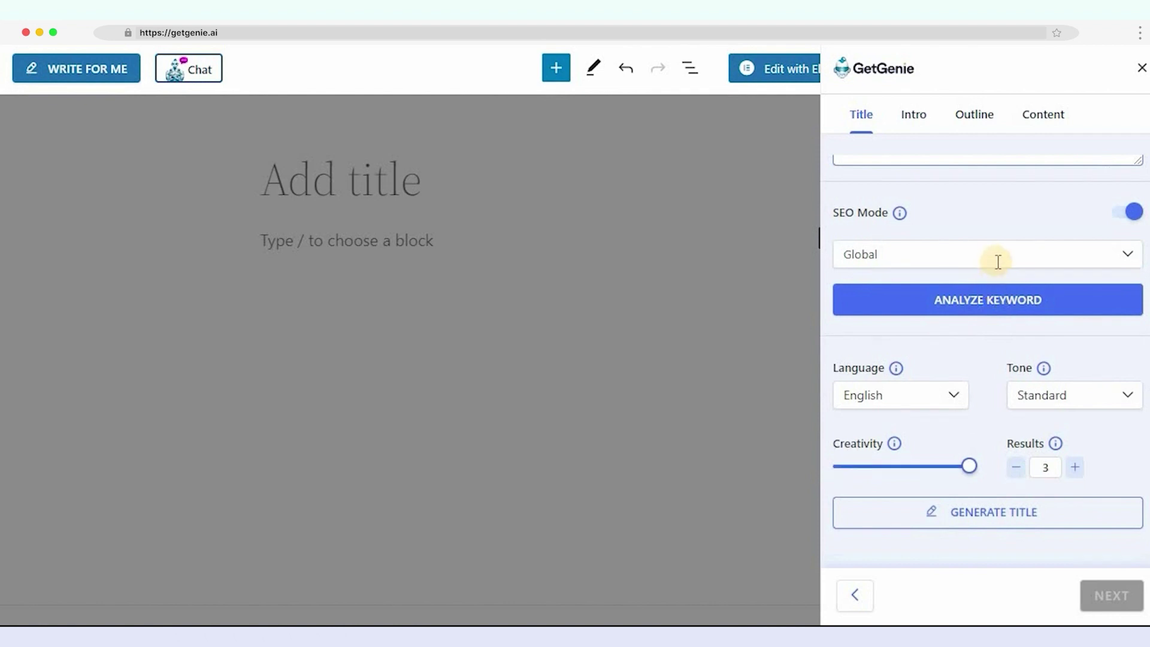
click(997, 260)
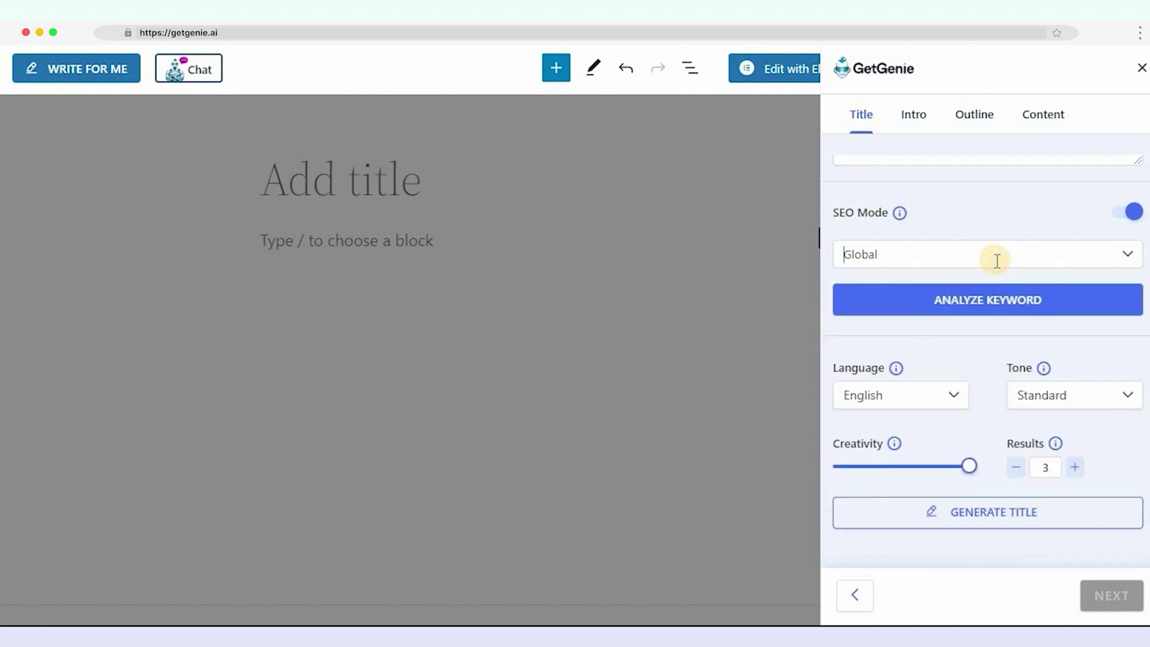
Analyze the keyword 'what is wordpress' and browse its related keywords.
click(992, 300)
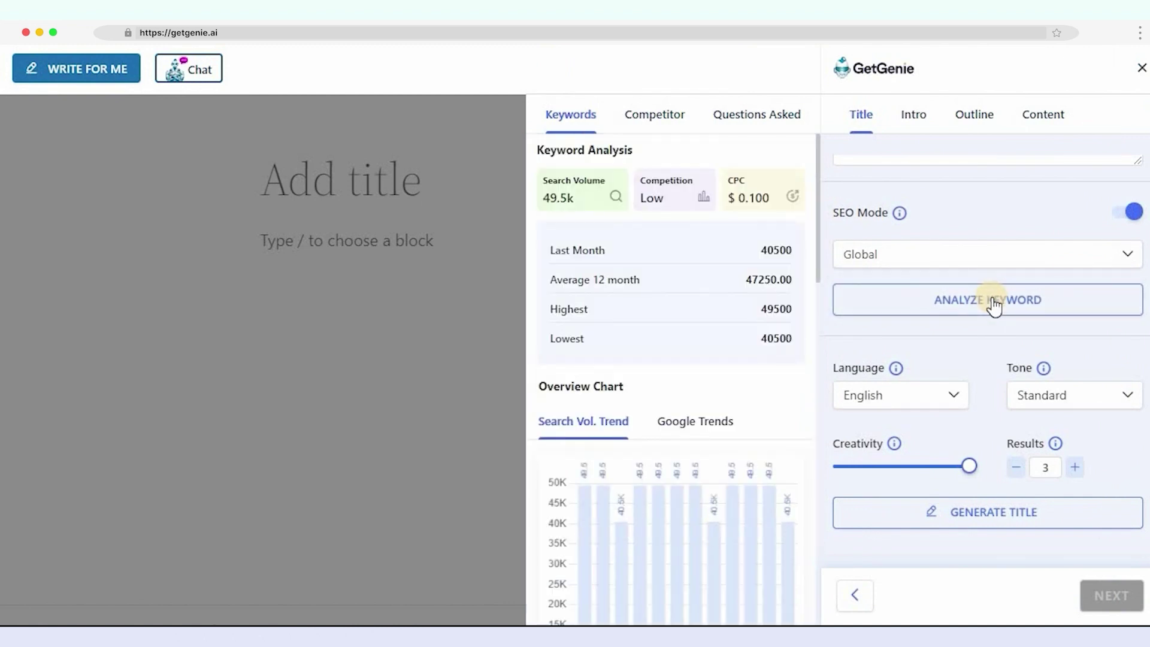
scroll(746, 383, down, 10)
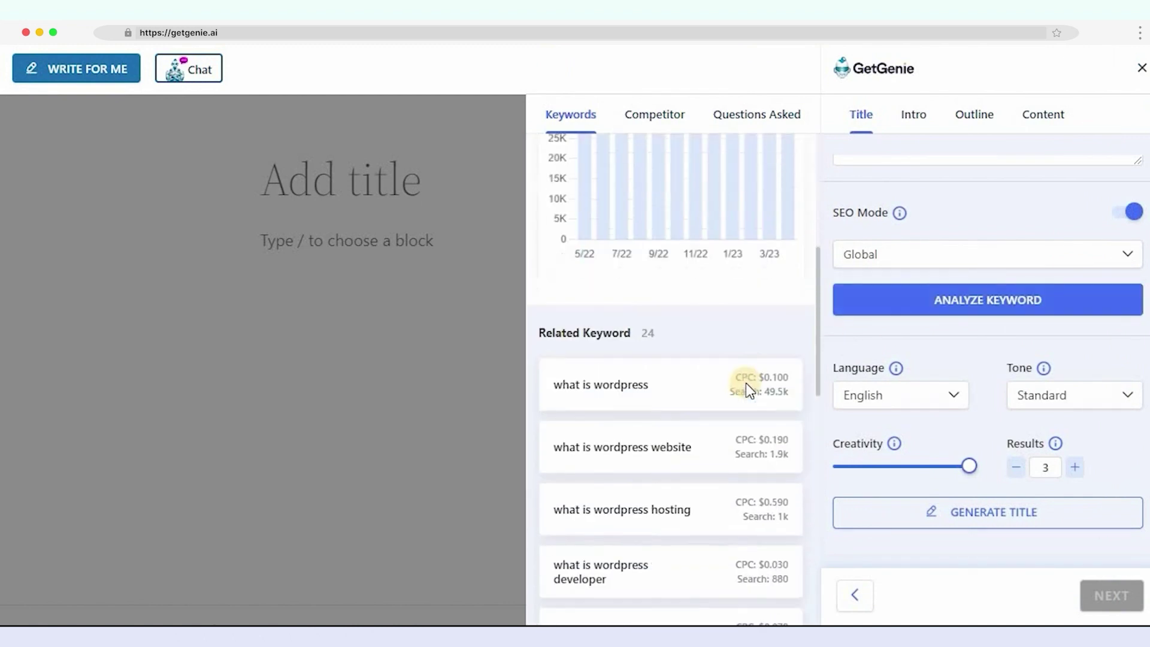
scroll(746, 383, down, 5)
scroll(746, 383, up, 6)
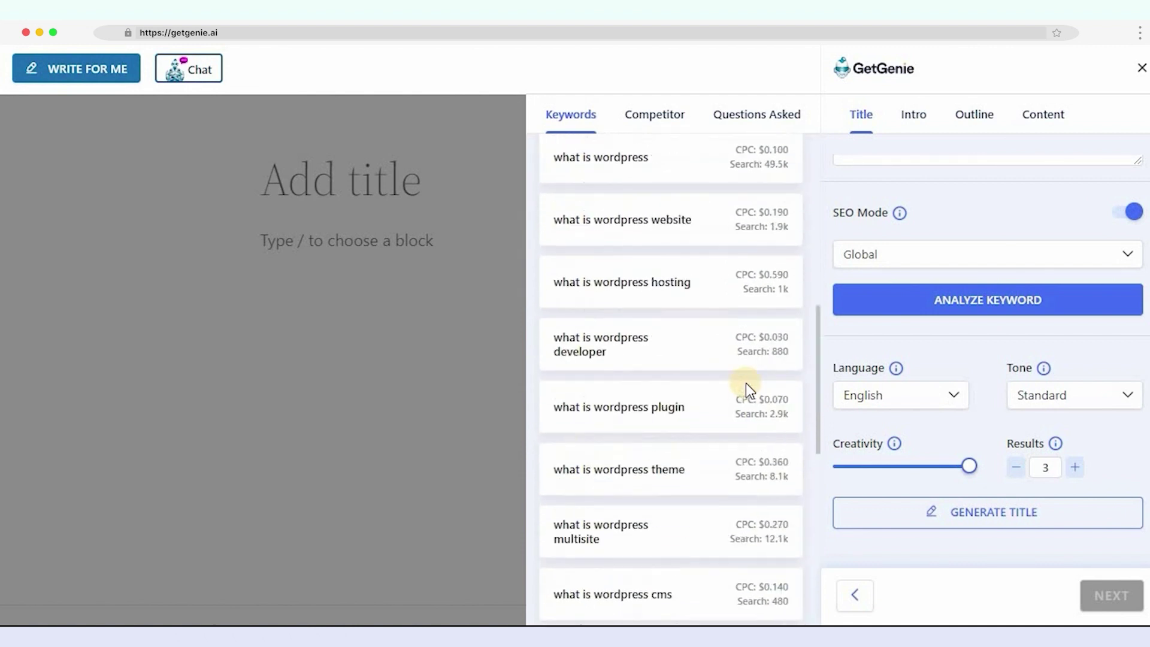
Review the competitor articles' headings, then show the Questions Asked list.
click(670, 132)
click(670, 171)
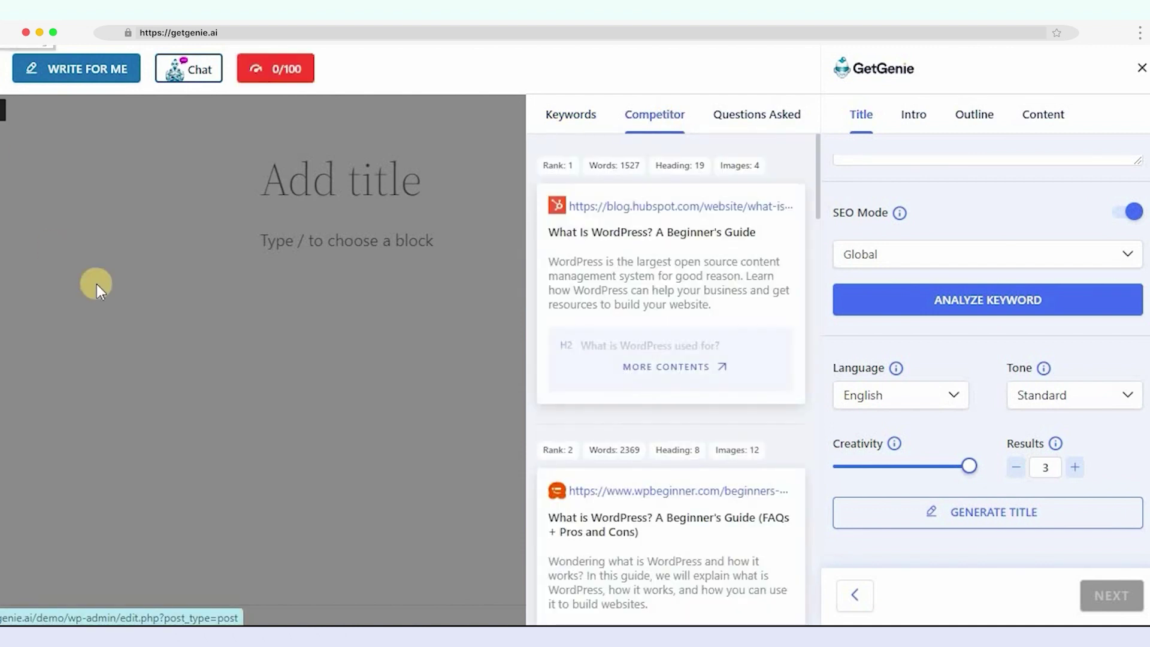
scroll(707, 415, down, 8)
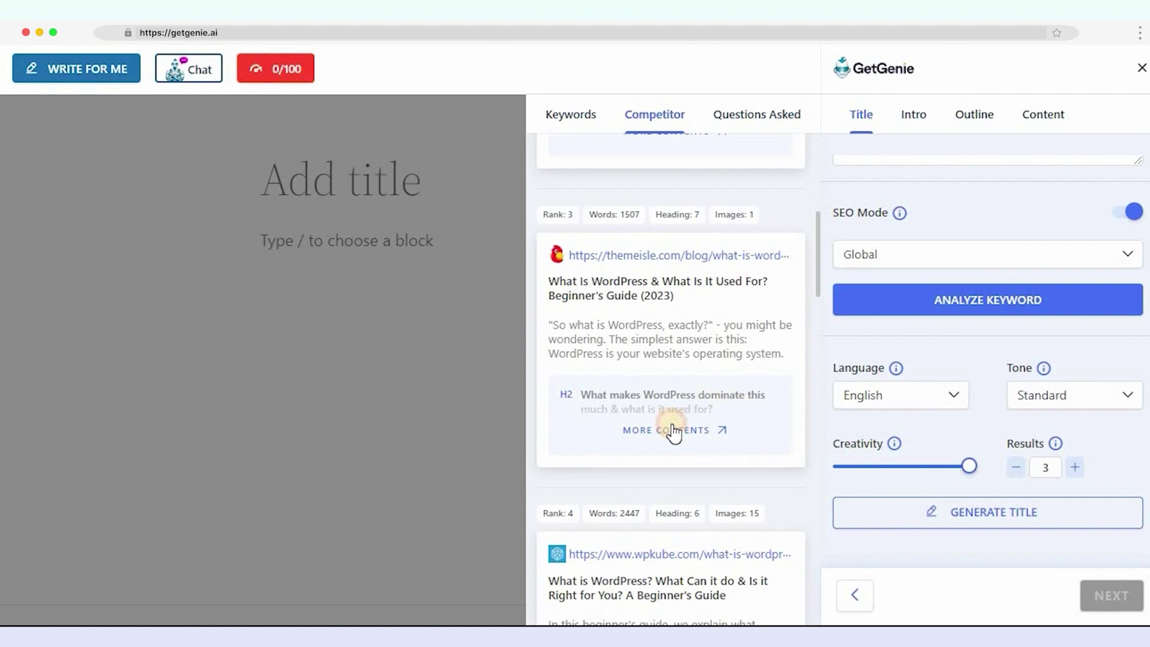
click(674, 431)
click(756, 484)
click(781, 116)
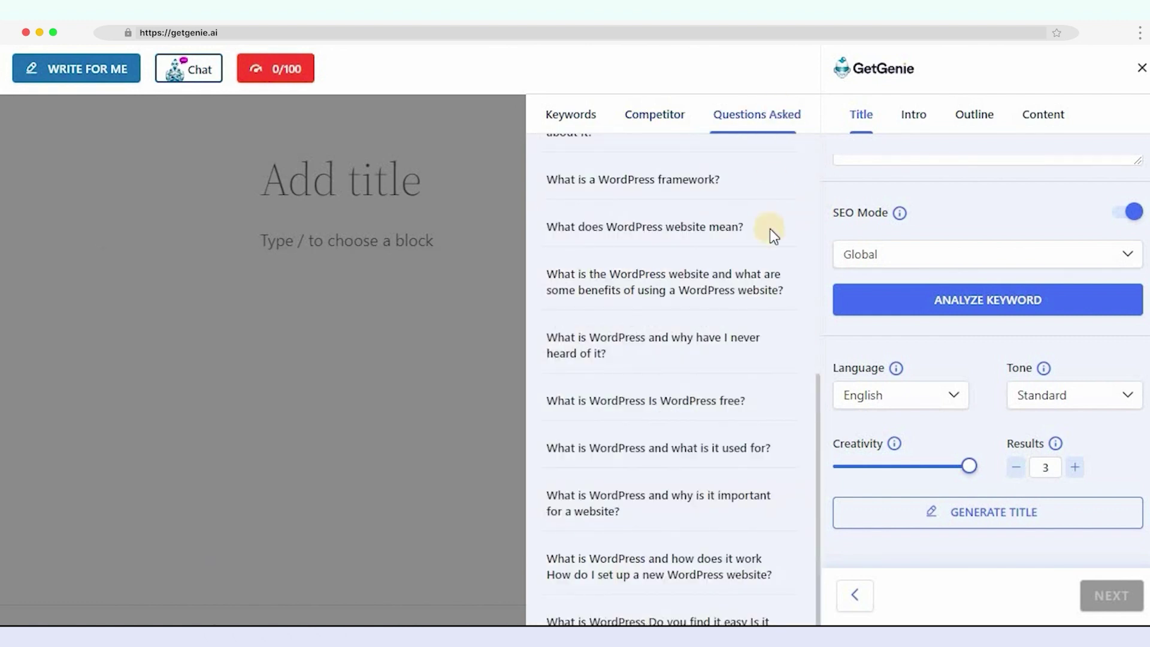
scroll(767, 239, down, 3)
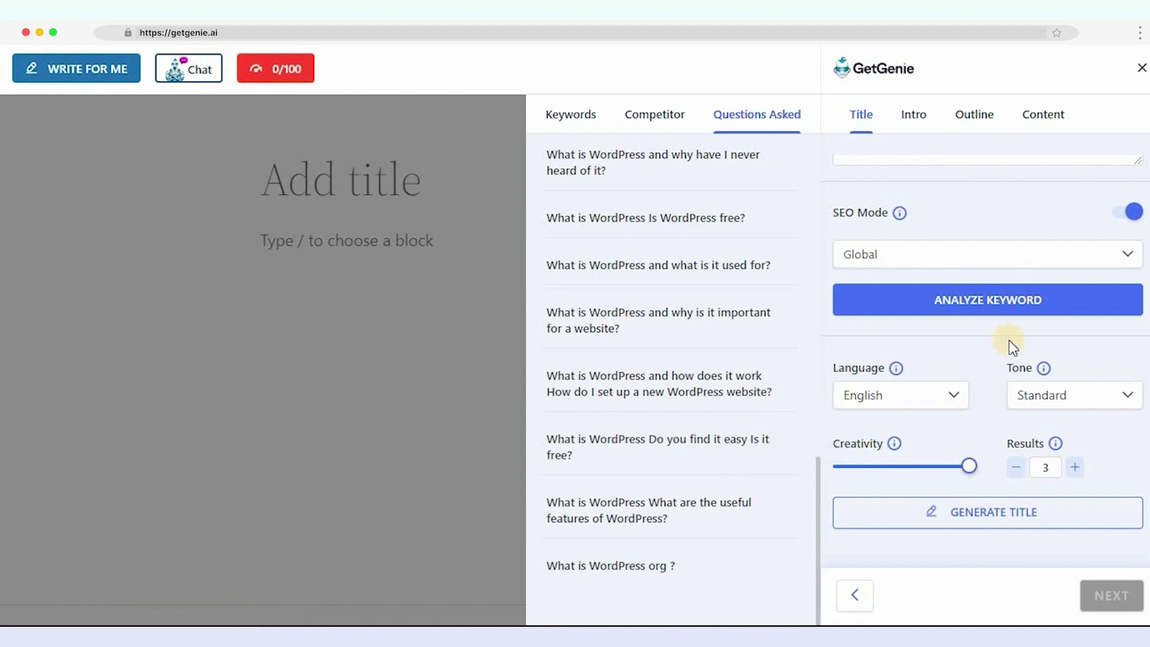
Generate English titles and choose 'Get Started with WordPress: A Simple Guide for Beginners & Non-Techies'.
scroll(1009, 340, down, 2)
click(958, 303)
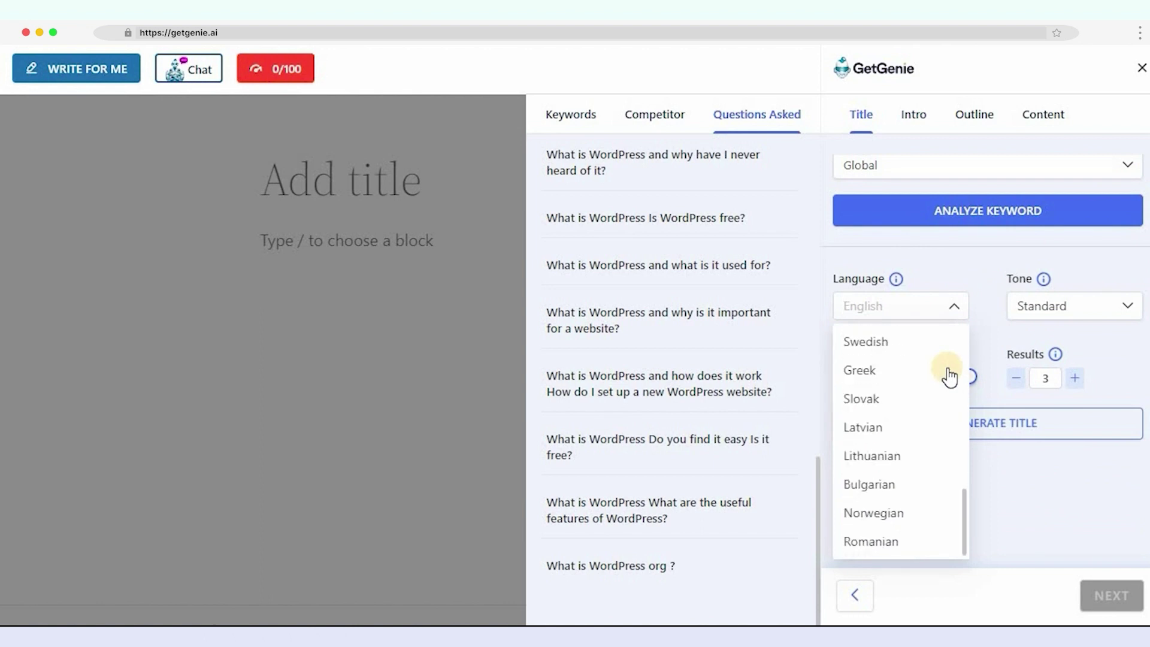
click(988, 358)
mouse_move(948, 387)
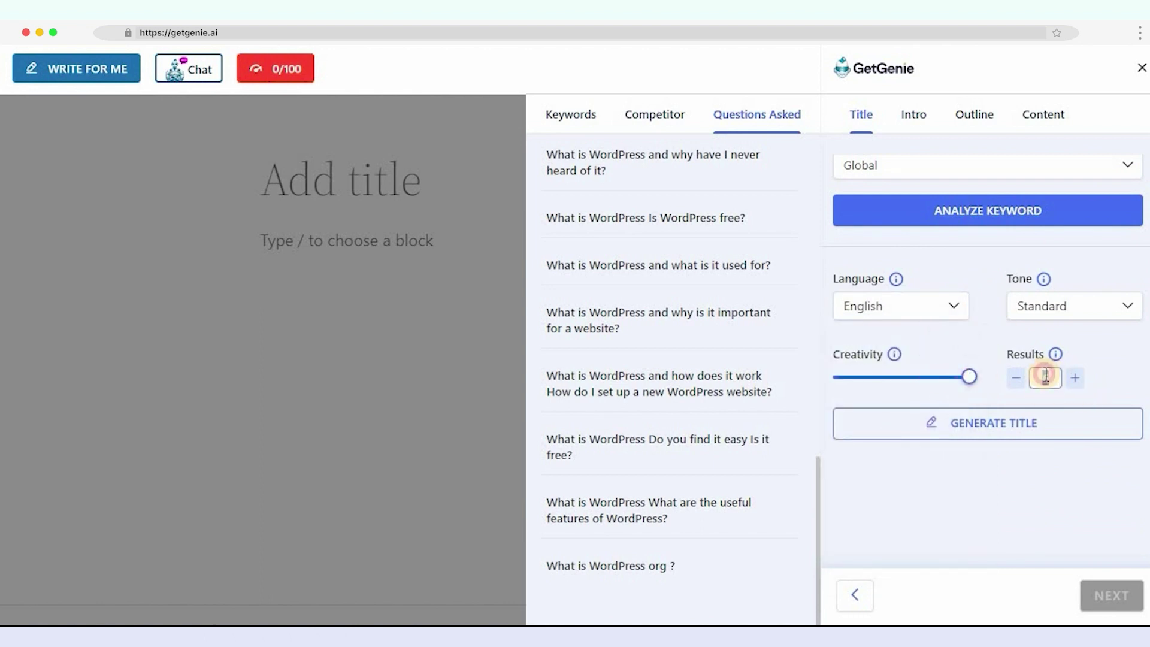
click(1005, 423)
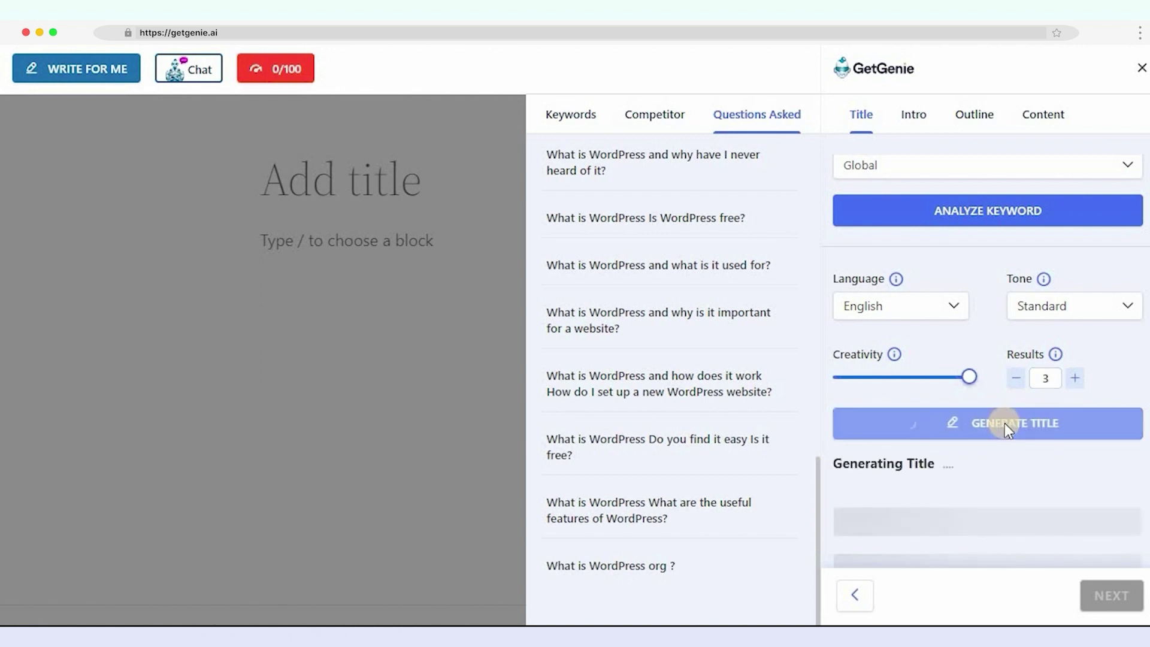
scroll(1005, 427, down, 5)
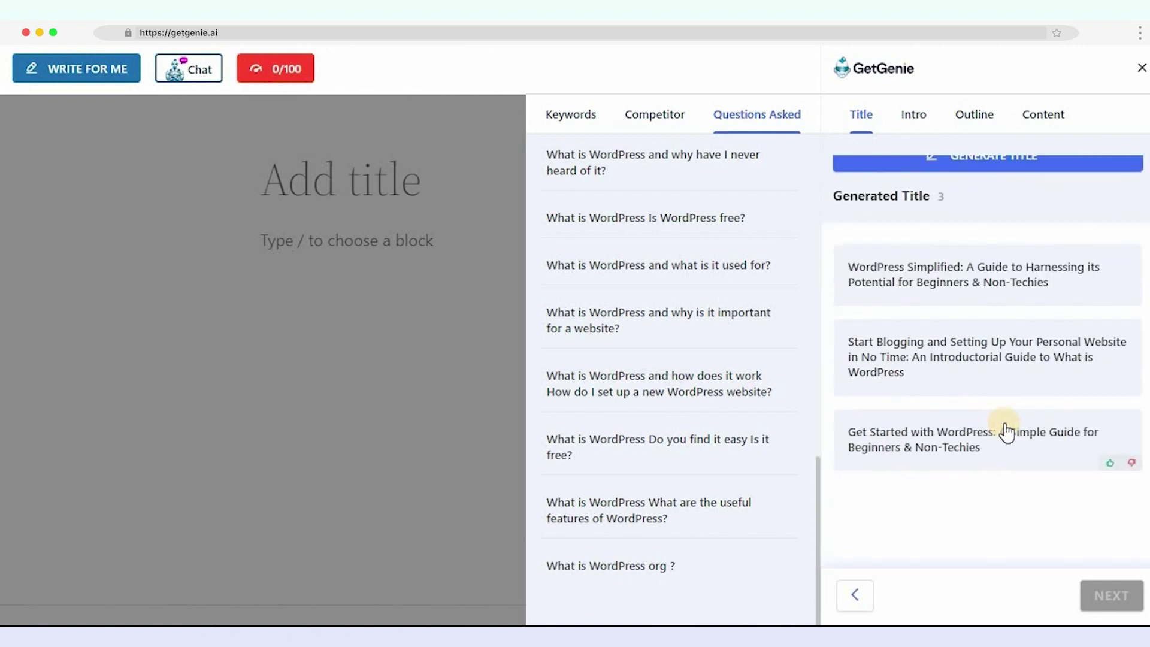
click(999, 444)
click(1111, 596)
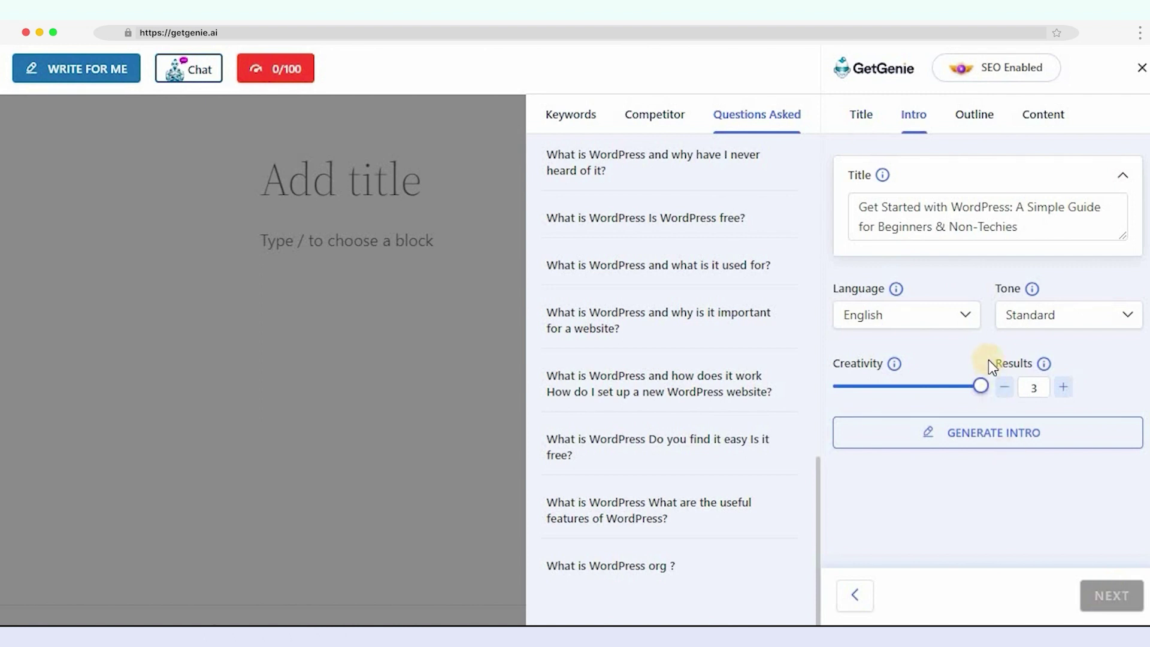
Generate two English intros and select the first, beginner-focused one.
click(973, 321)
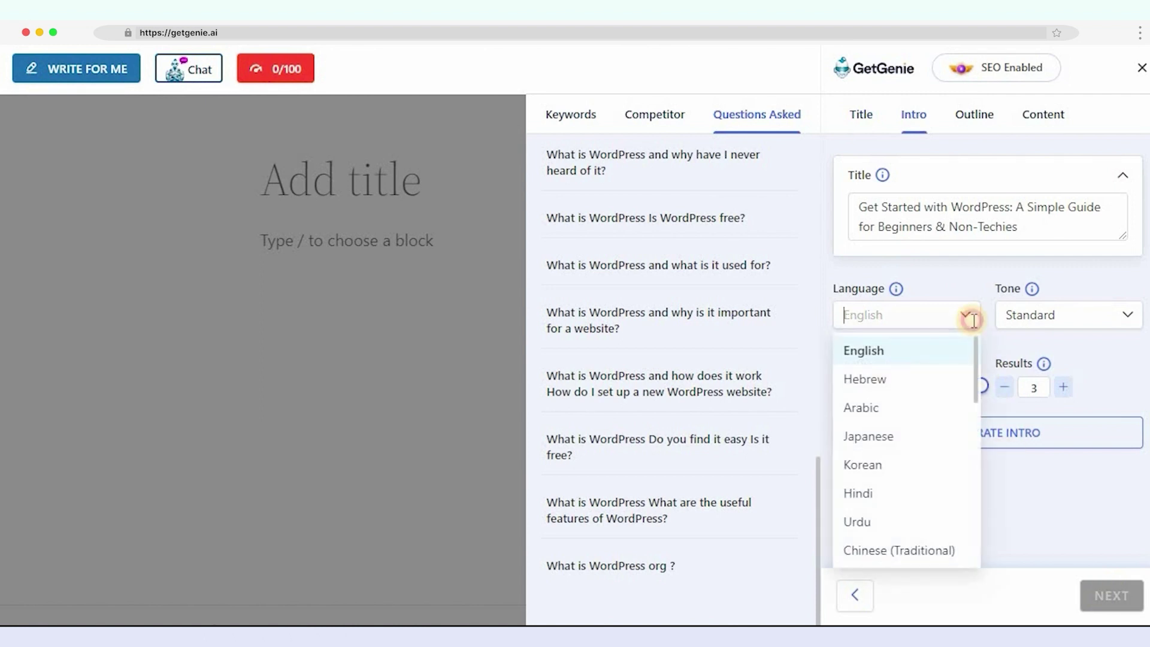
click(973, 321)
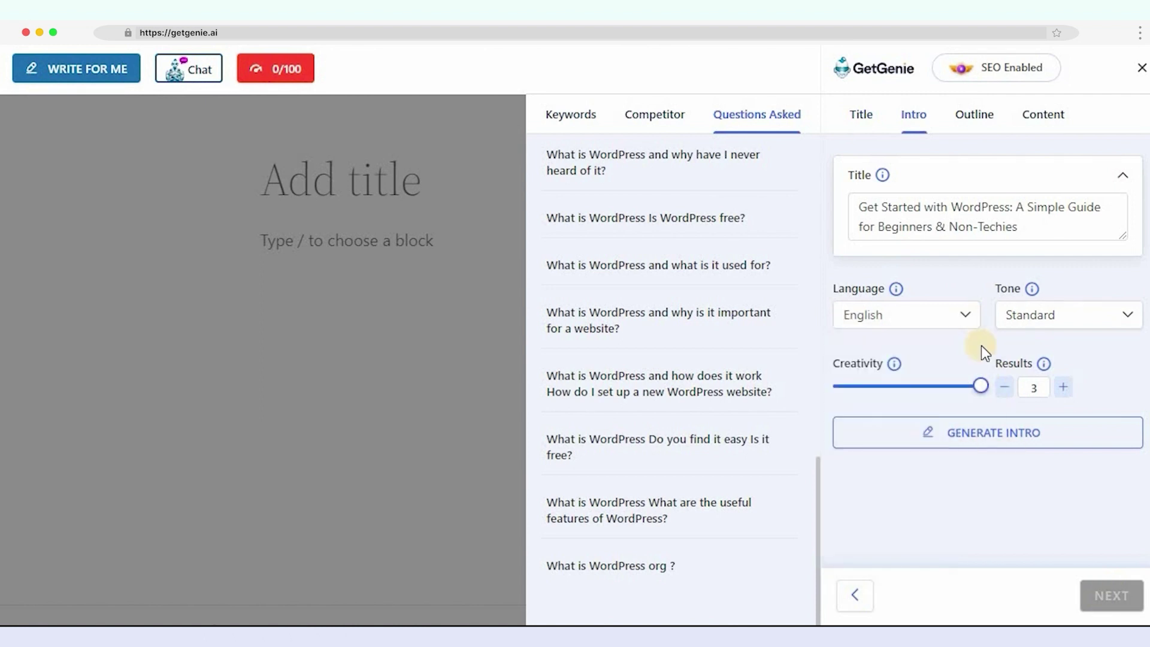
click(1059, 390)
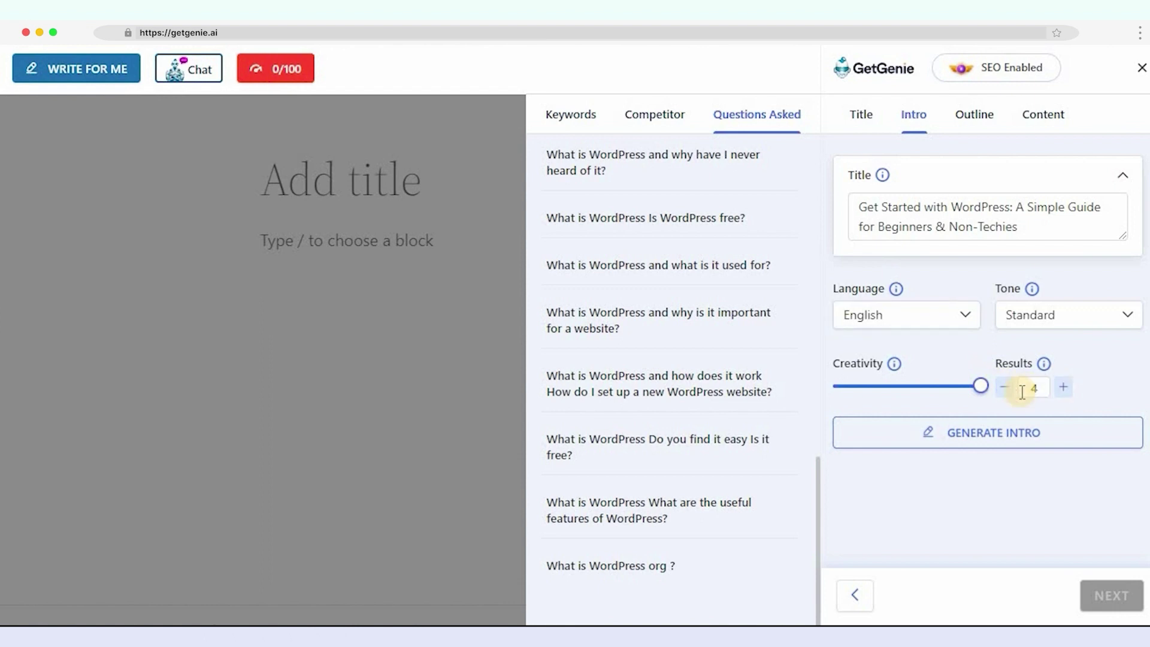
click(1008, 421)
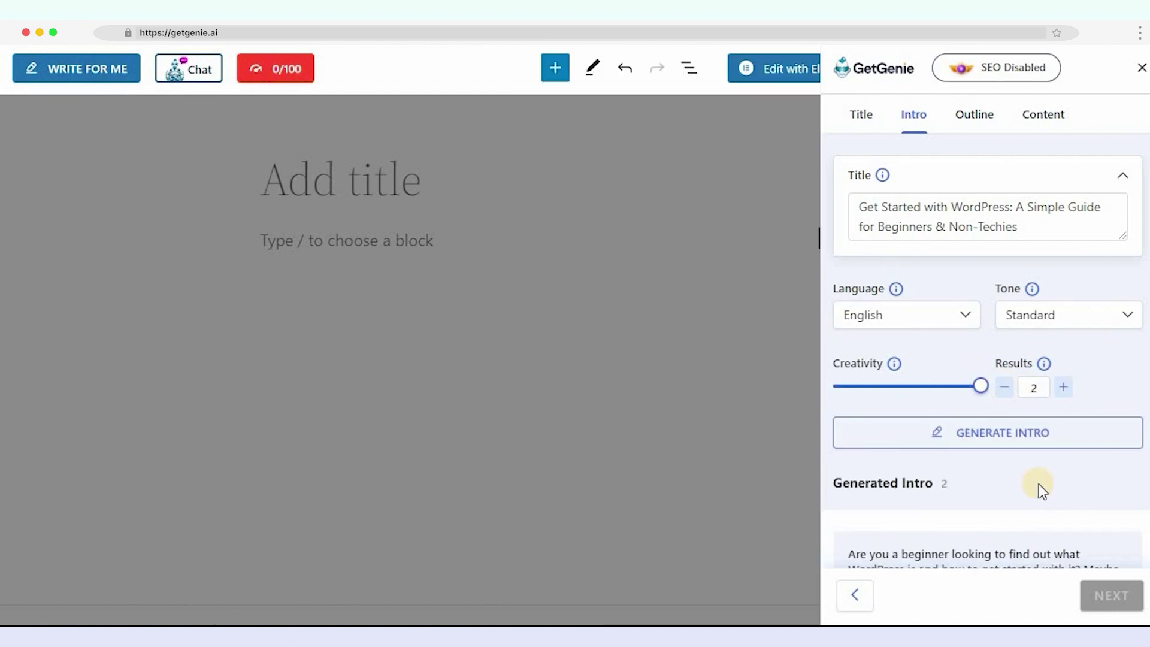
scroll(1040, 480, down, 12)
scroll(1036, 478, up, 7)
click(1036, 478)
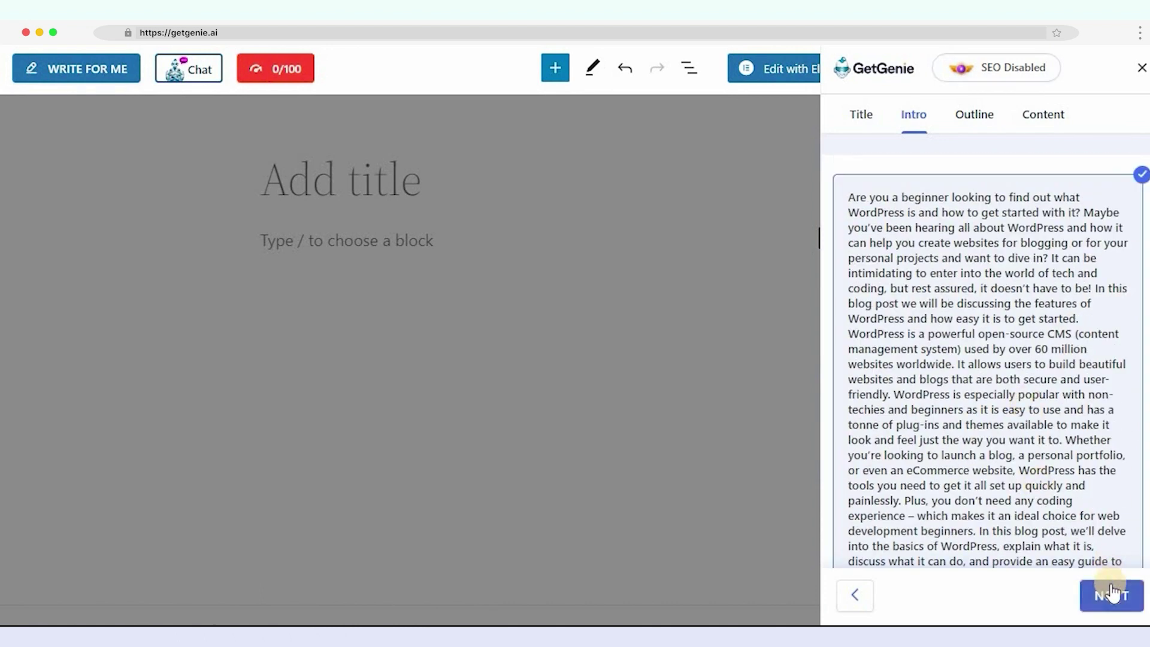
Generate three outline suggestions for the post.
click(1113, 595)
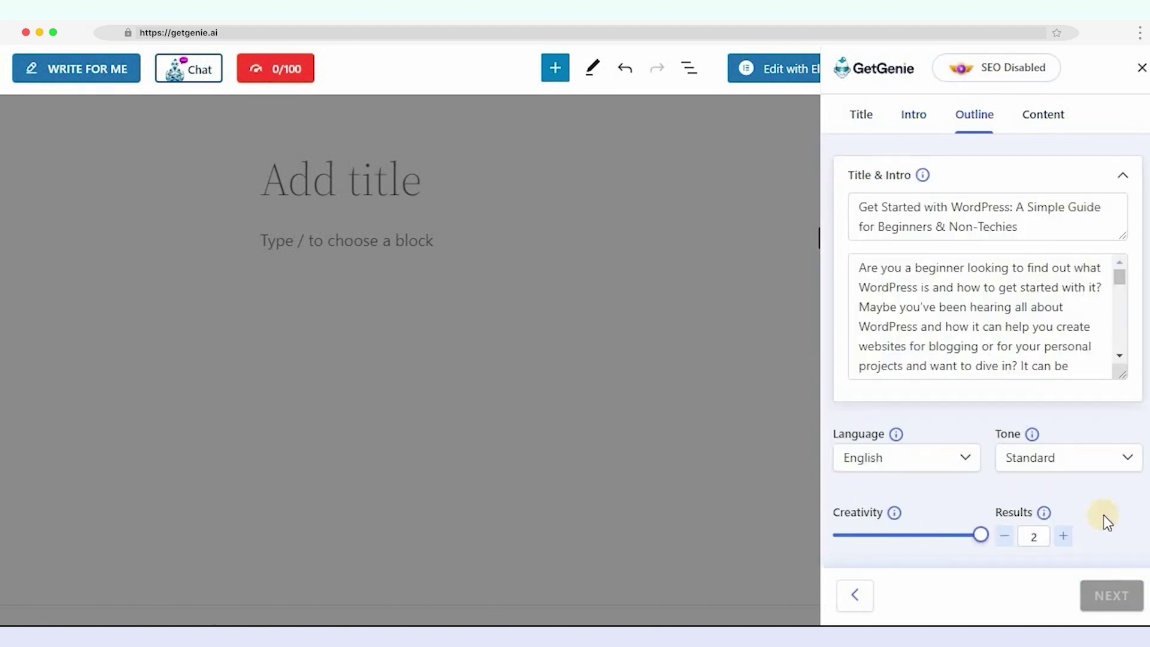
click(1065, 536)
scroll(1125, 518, down, 3)
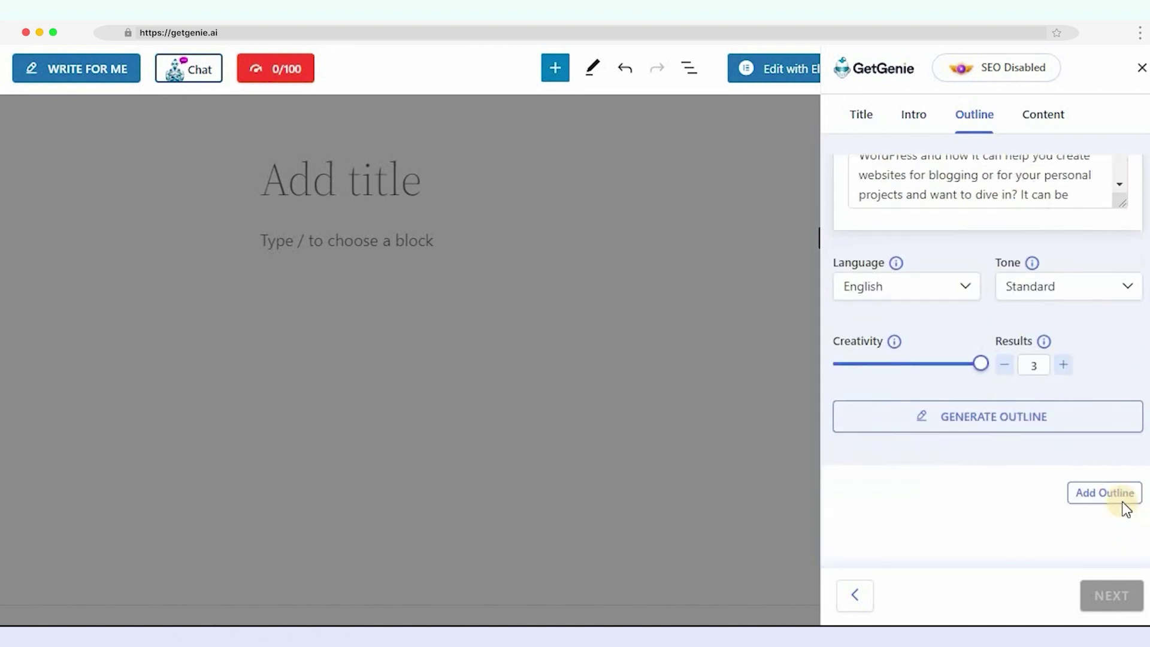
click(1038, 427)
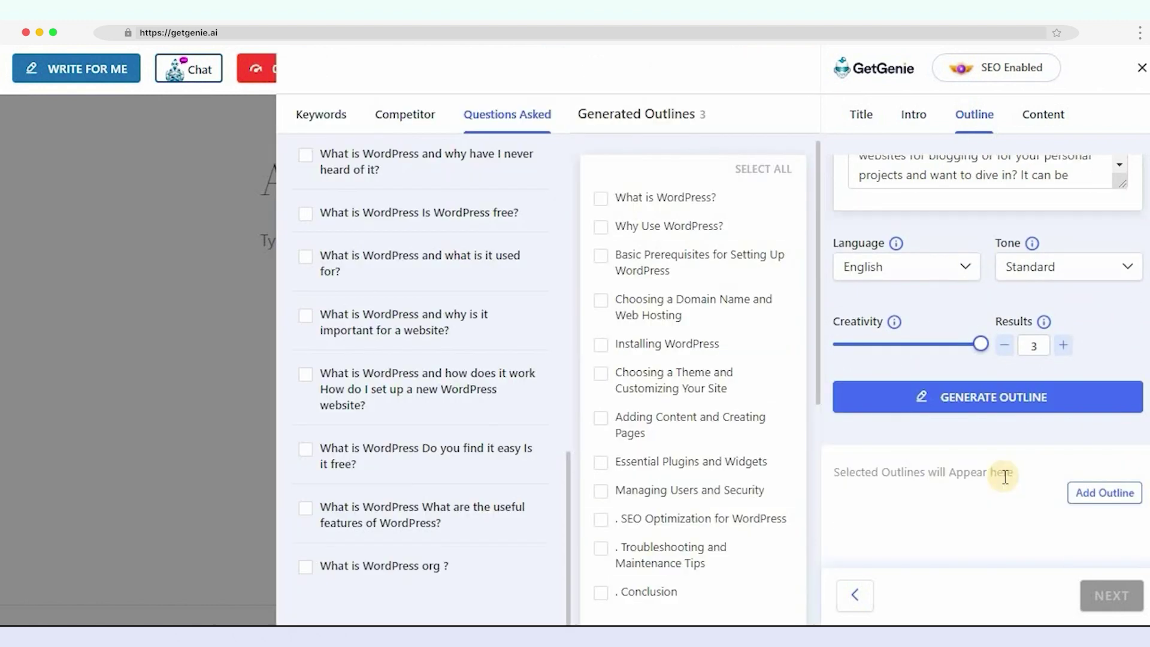
scroll(776, 424, down, 10)
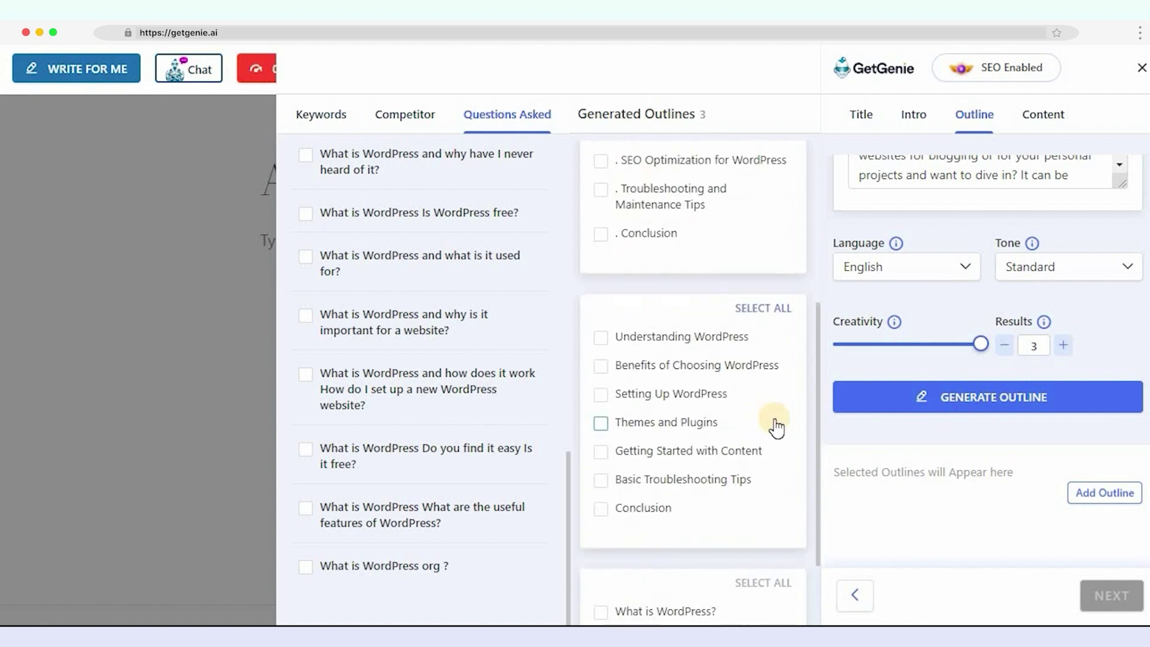
scroll(774, 425, up, 5)
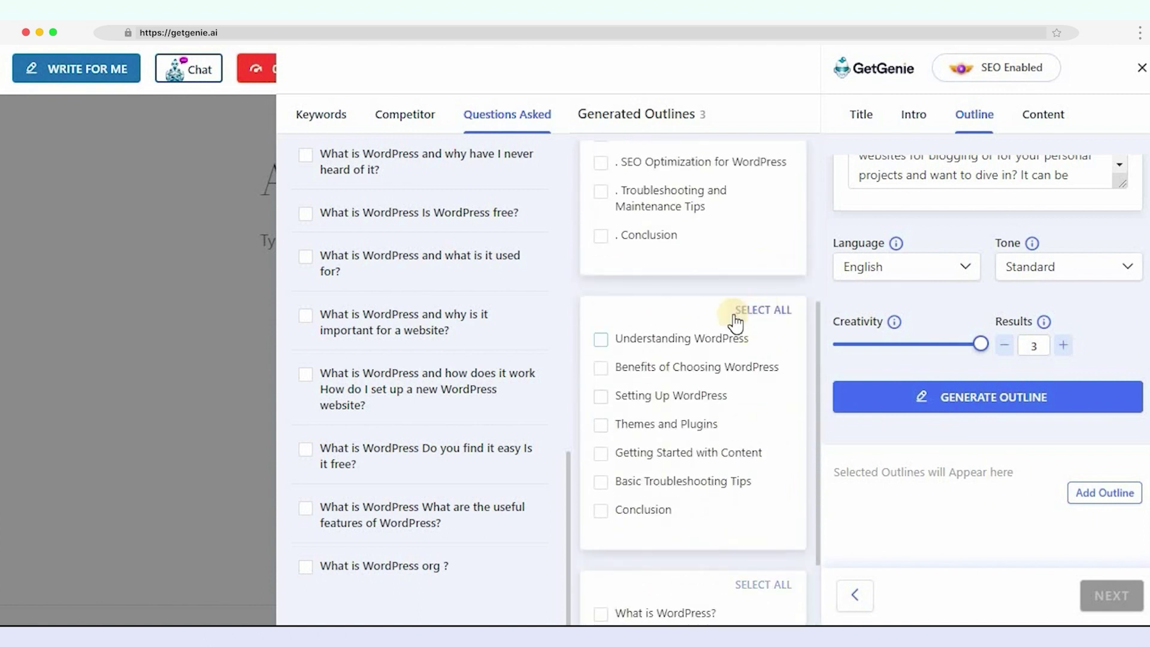
Select all seven headings of the second outline and move Basic Troubleshooting Tips before Getting Started with Content.
click(607, 344)
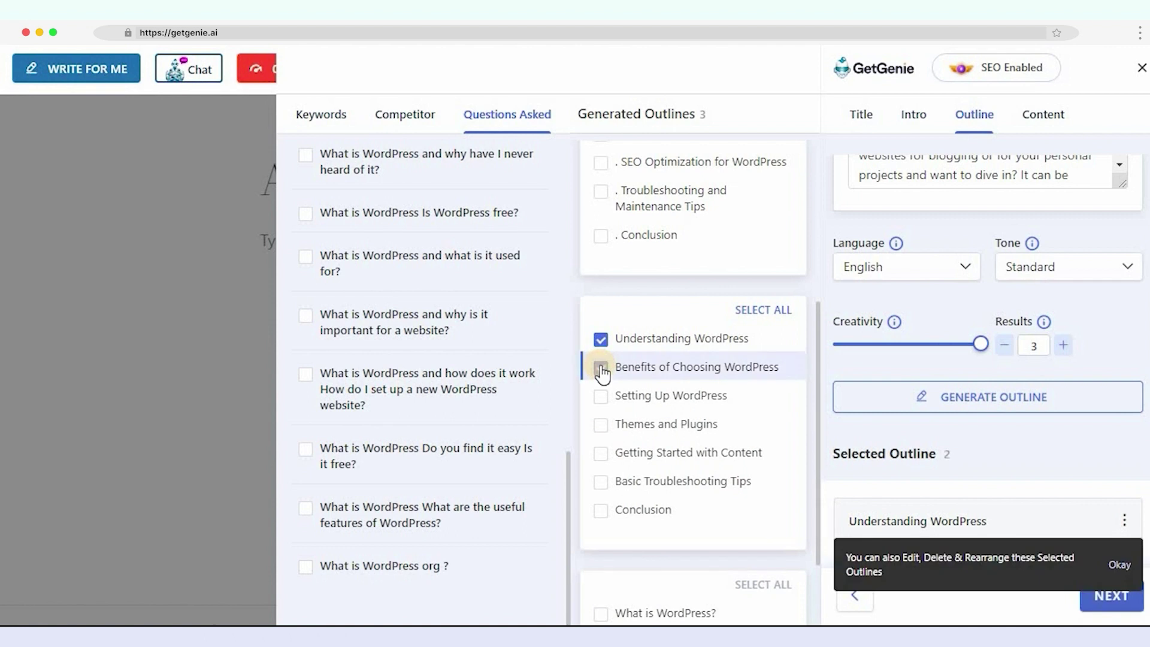
click(753, 312)
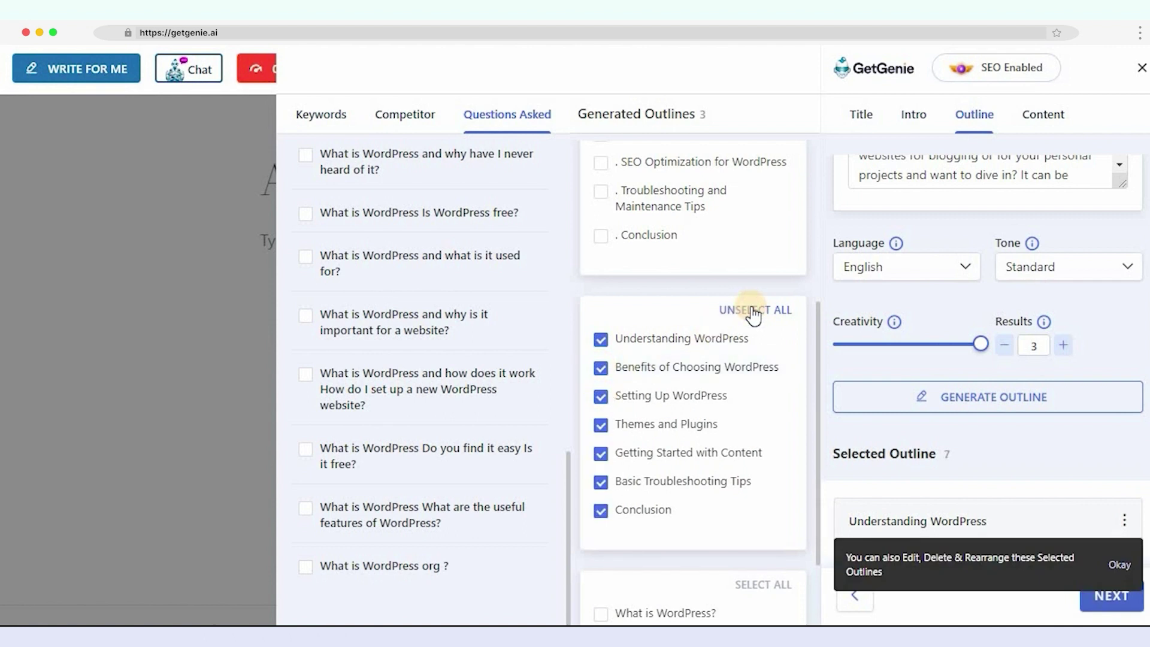
scroll(1092, 459, down, 8)
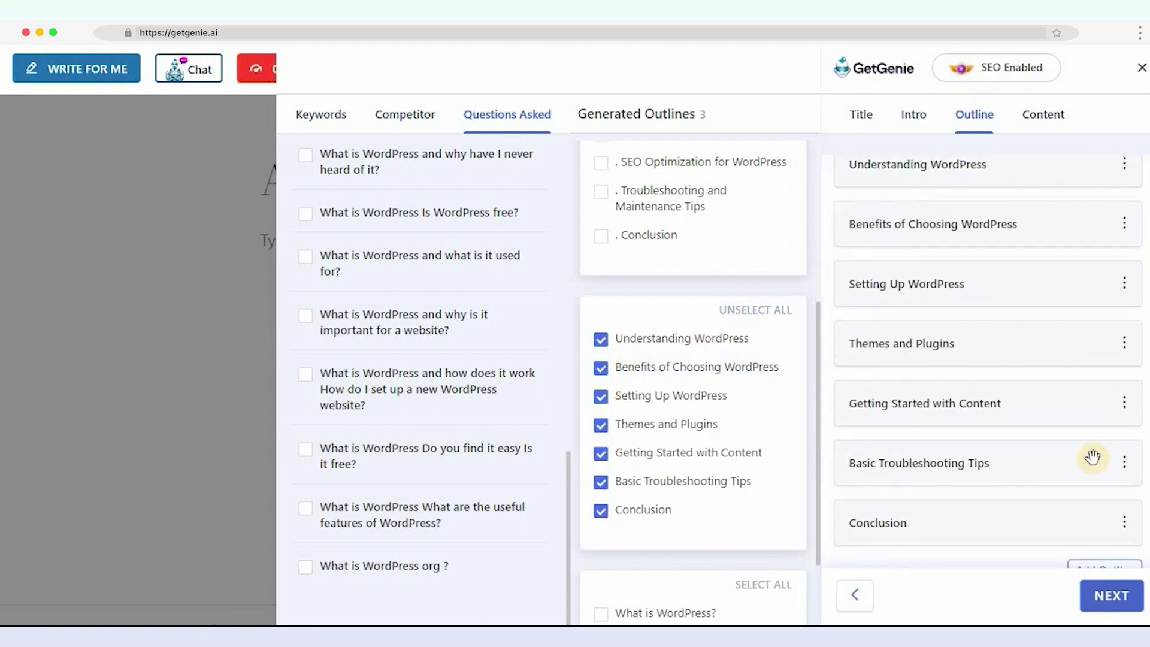
drag(998, 383, 1006, 327)
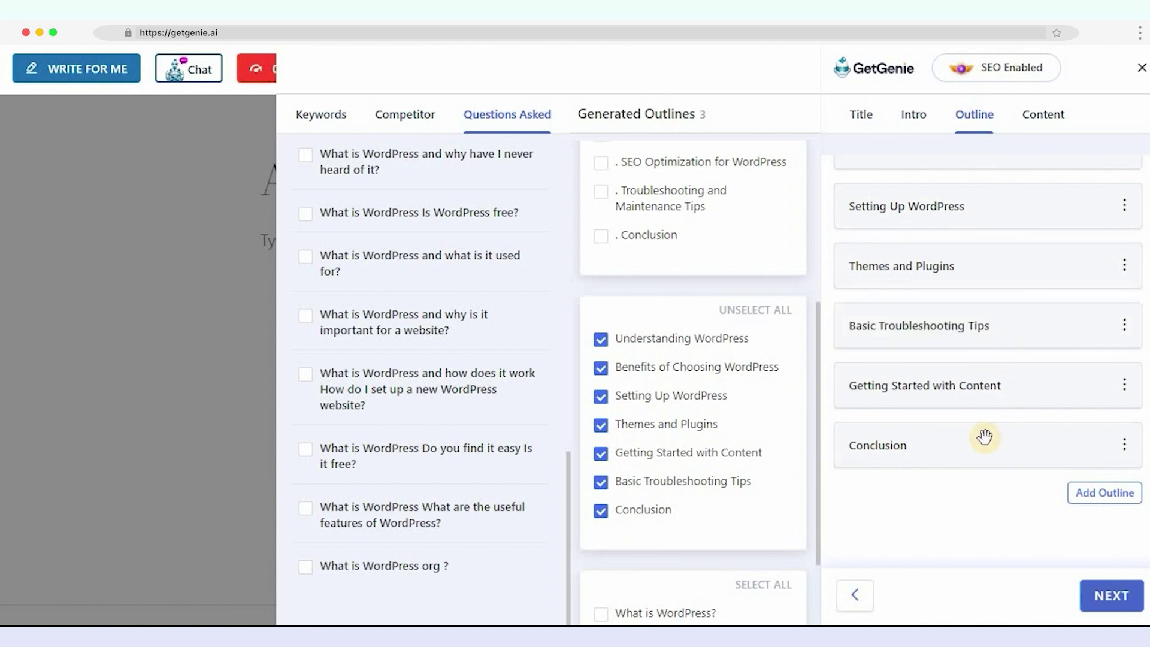
click(1100, 499)
Choose One-click blog so GetGenie writes the full post into the editor.
click(1114, 596)
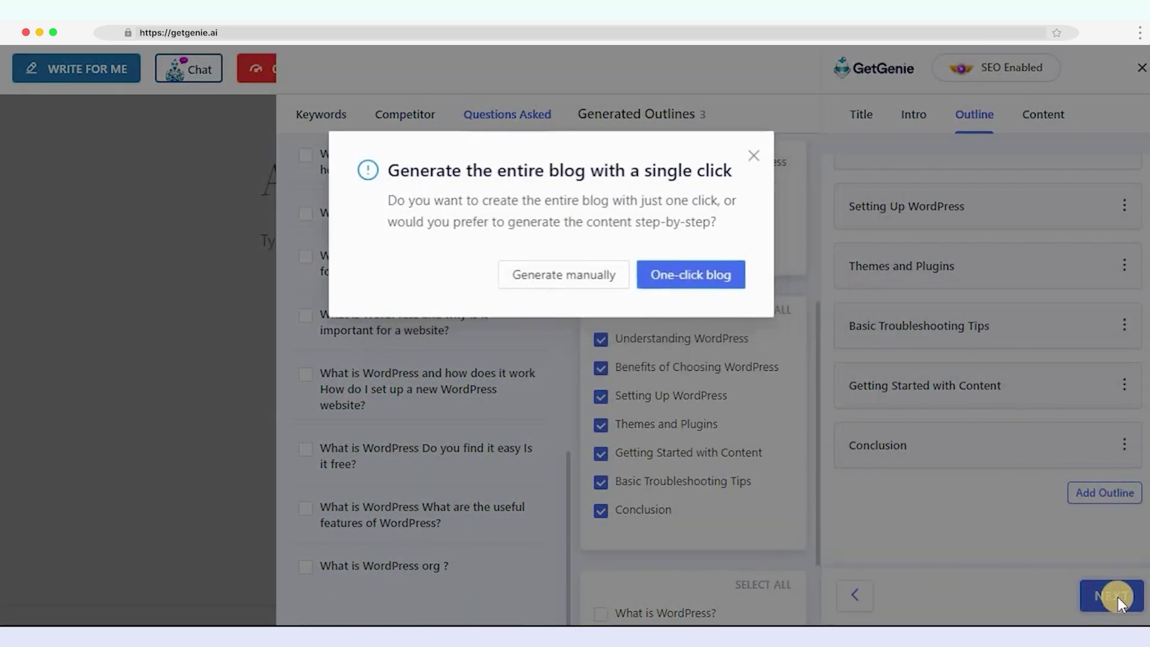
click(692, 279)
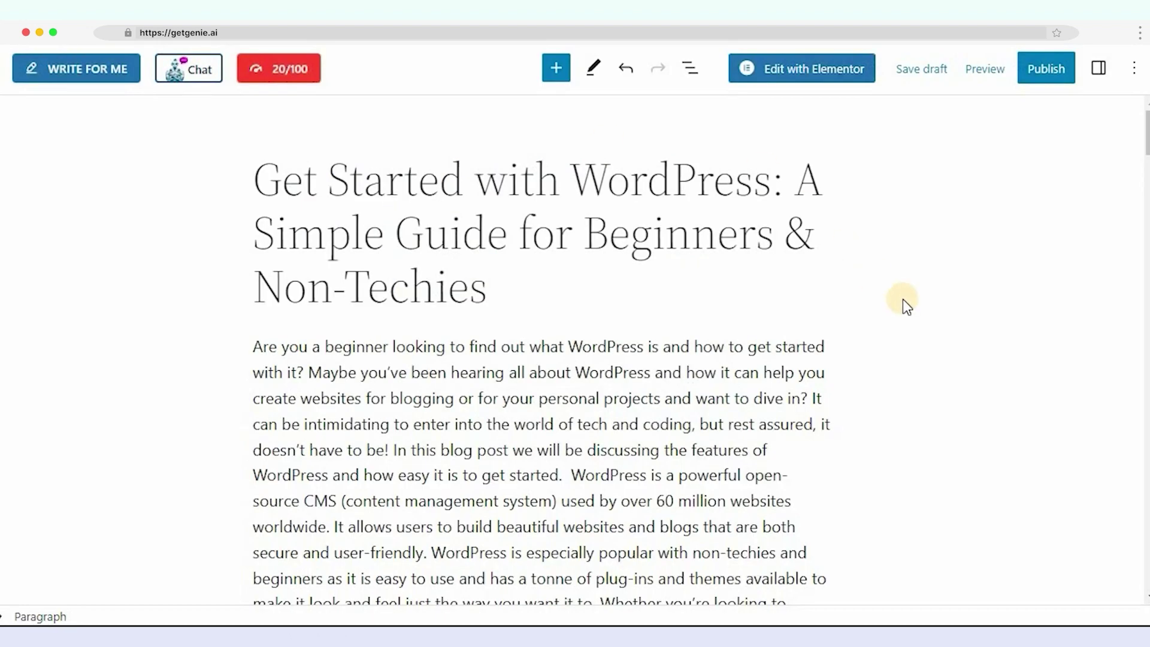
scroll(904, 299, down, 10)
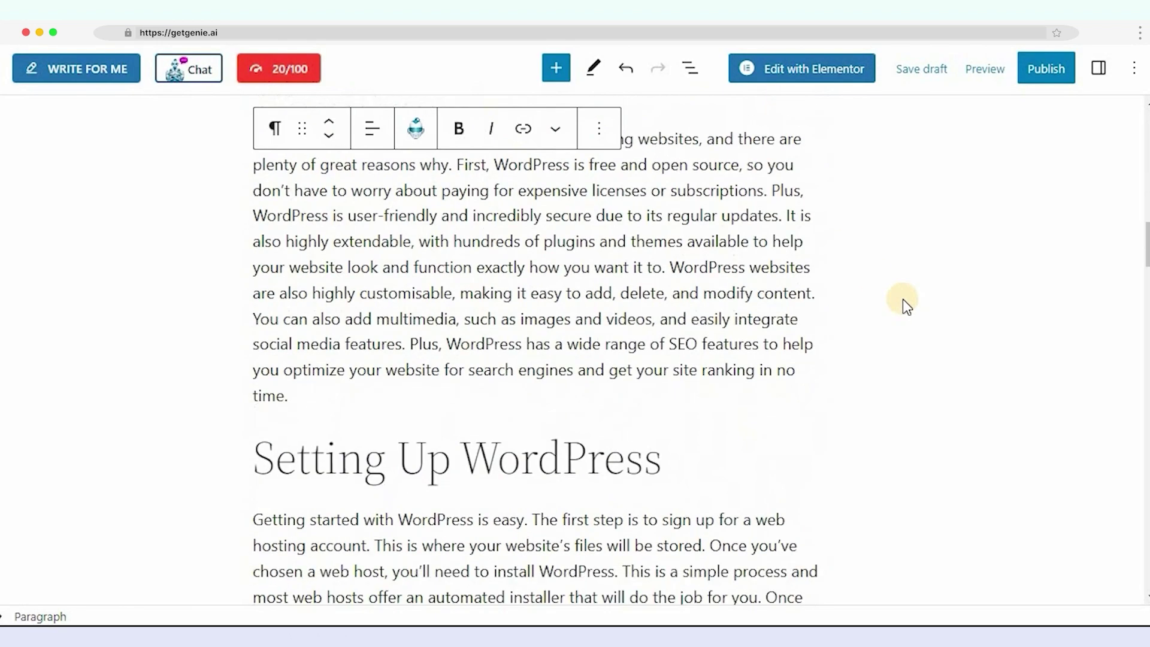
scroll(904, 299, down, 20)
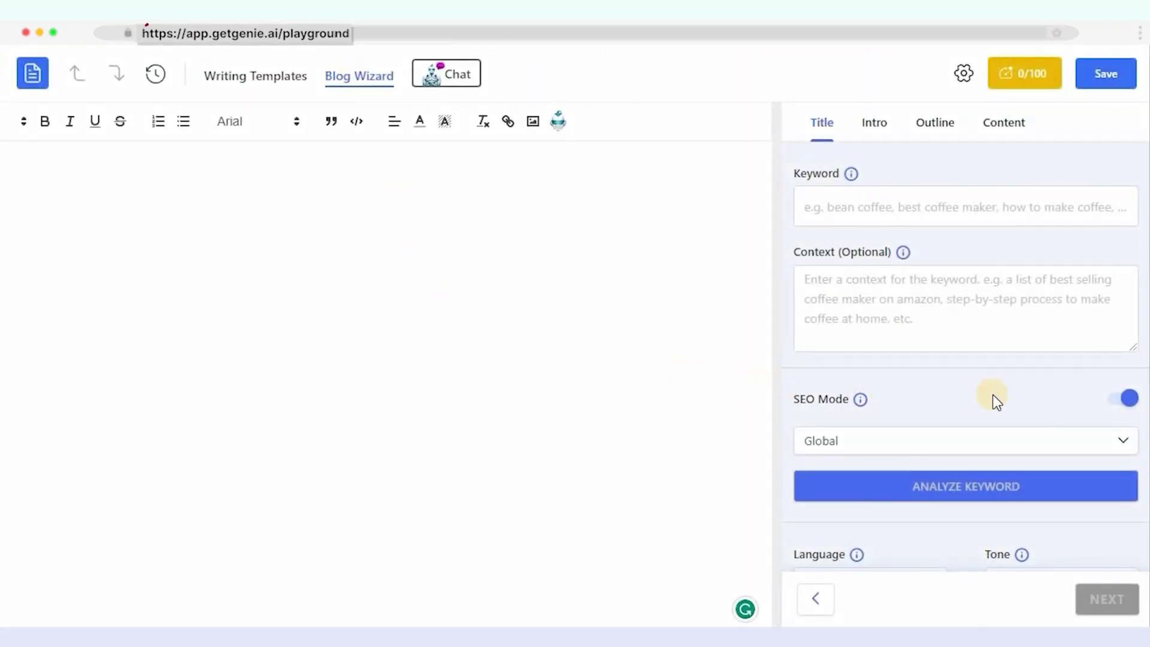
Scroll the Blog Wizard panel and raise the title Results count to 3.
scroll(1088, 395, down, 5)
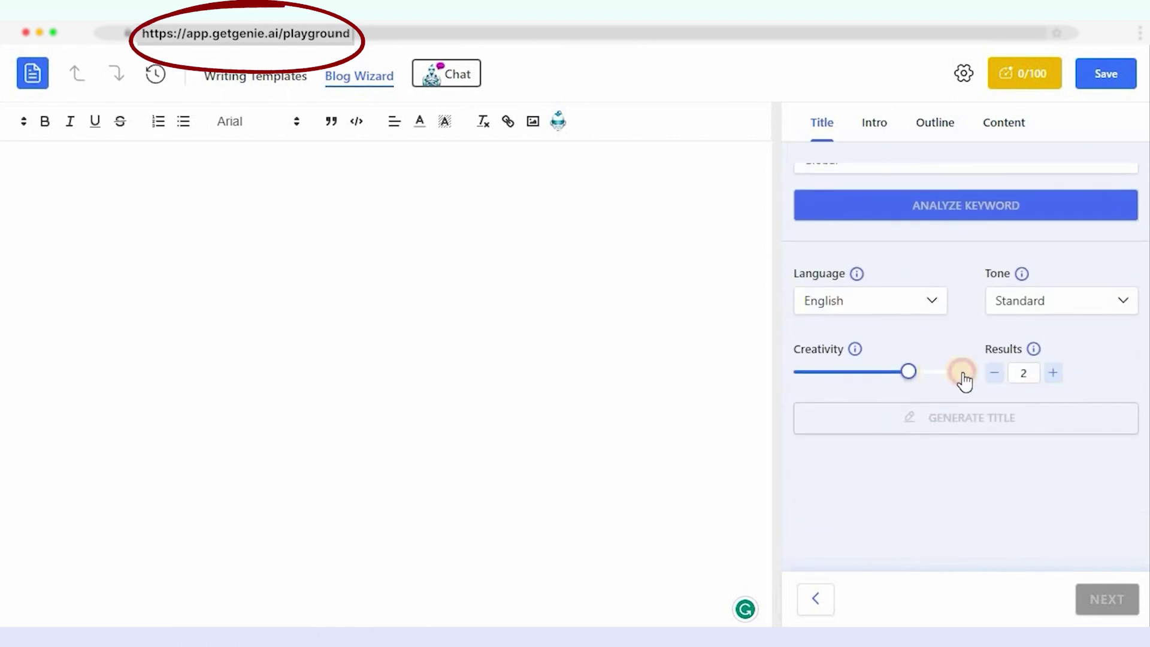
click(1052, 376)
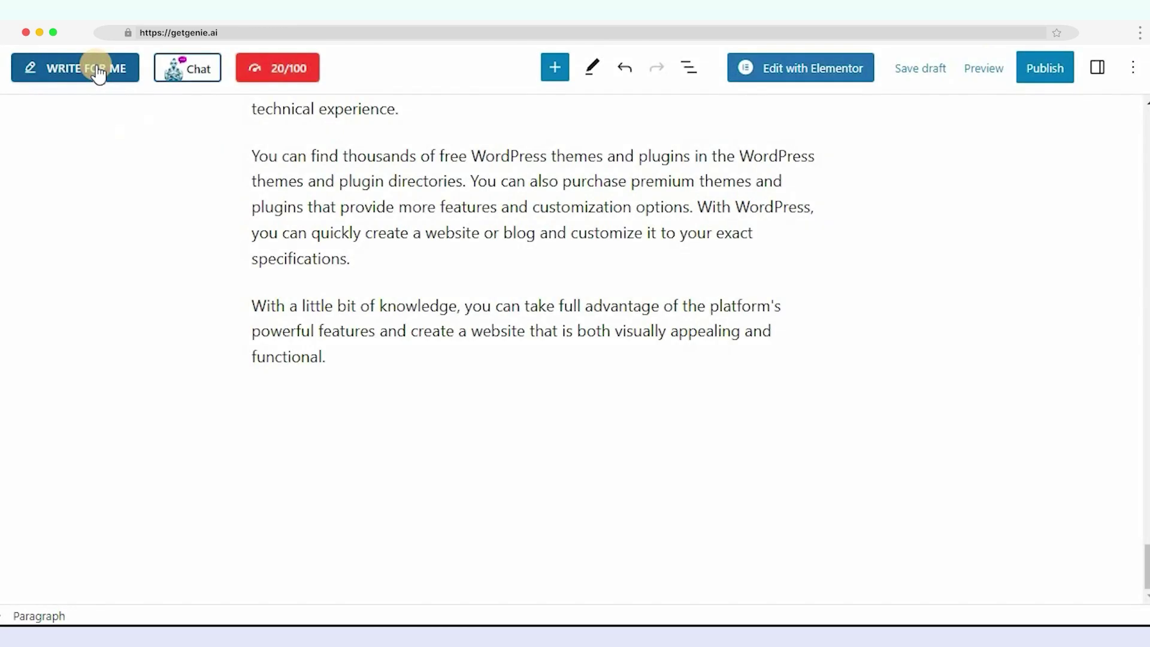
Reopen the Blog Wizard's content and review Benefits, Setting Up WordPress, and Themes and Plugins sections.
click(98, 69)
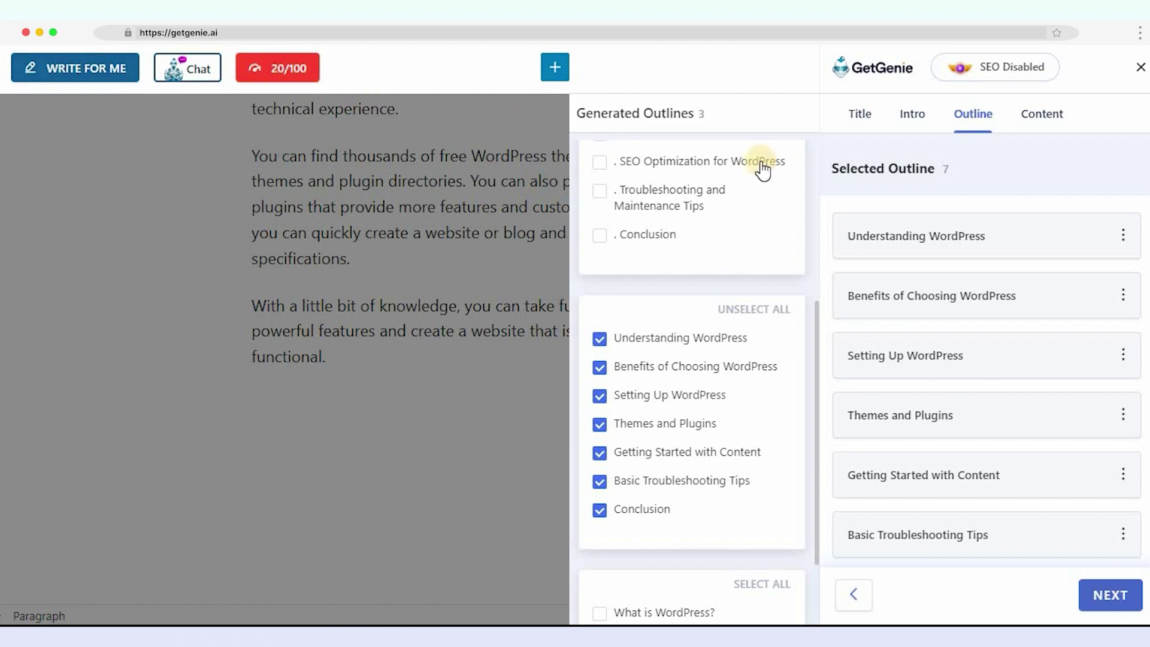
click(1040, 118)
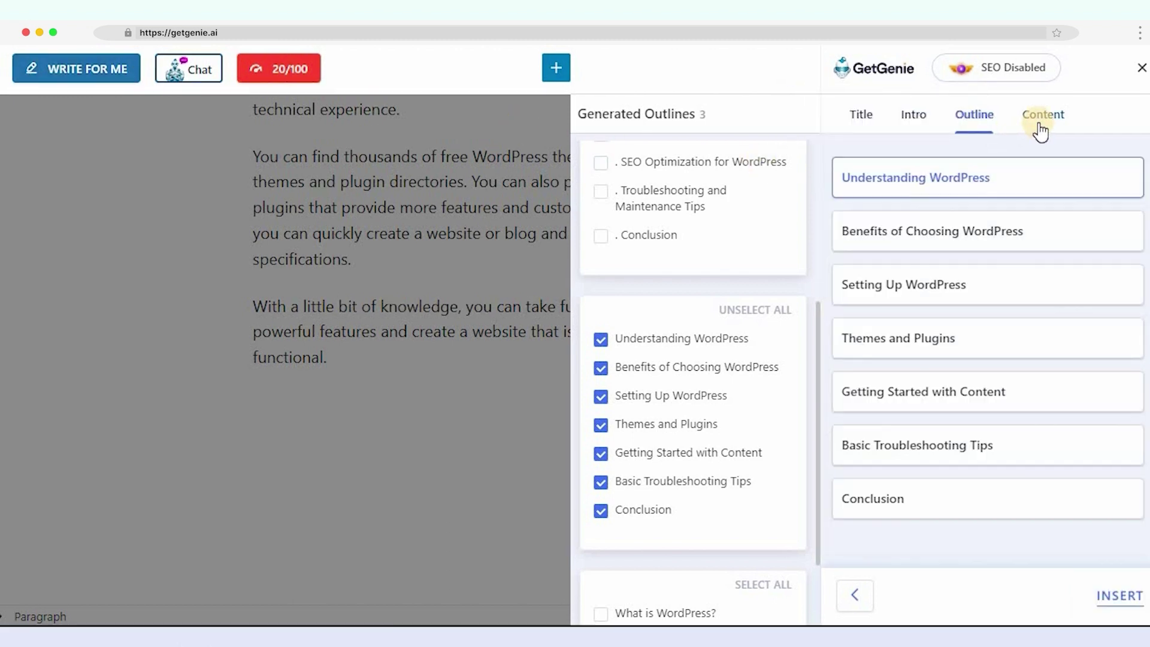
click(985, 238)
click(956, 286)
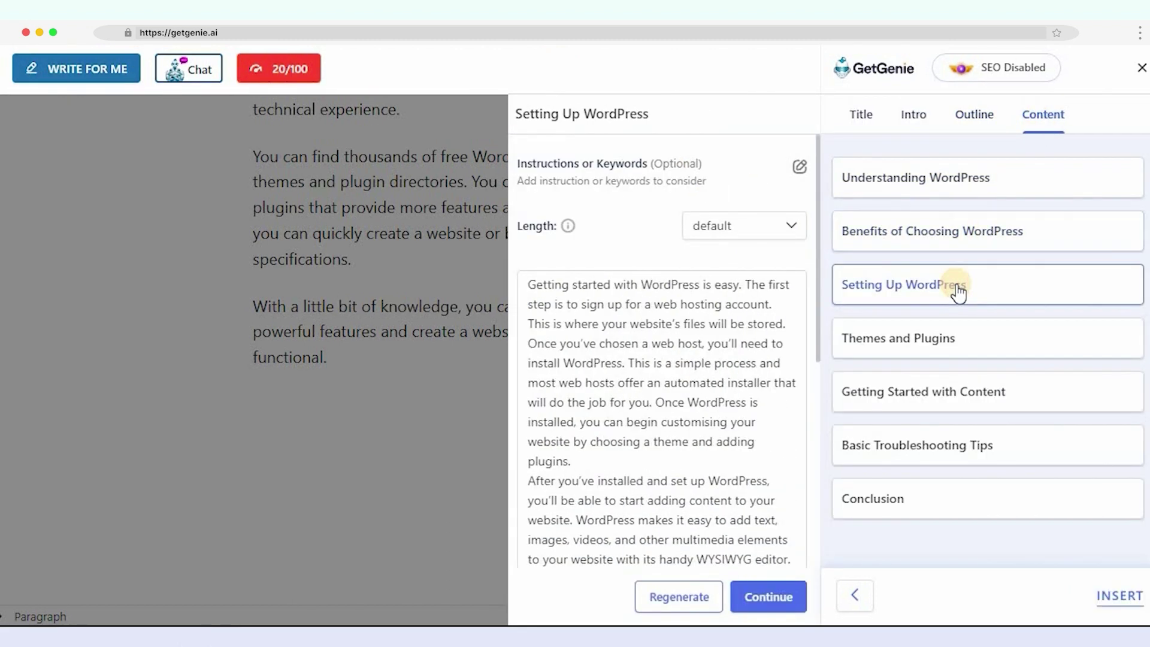
click(957, 342)
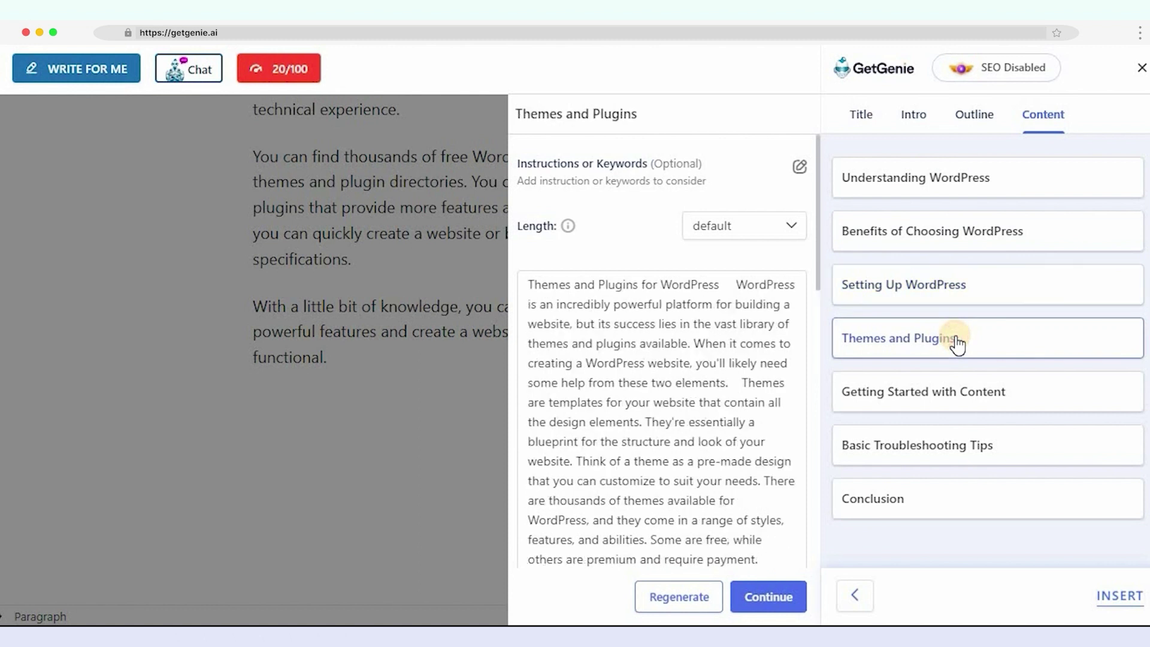
Regenerate Themes and Plugins at Medium length and insert all sections into the post.
click(770, 228)
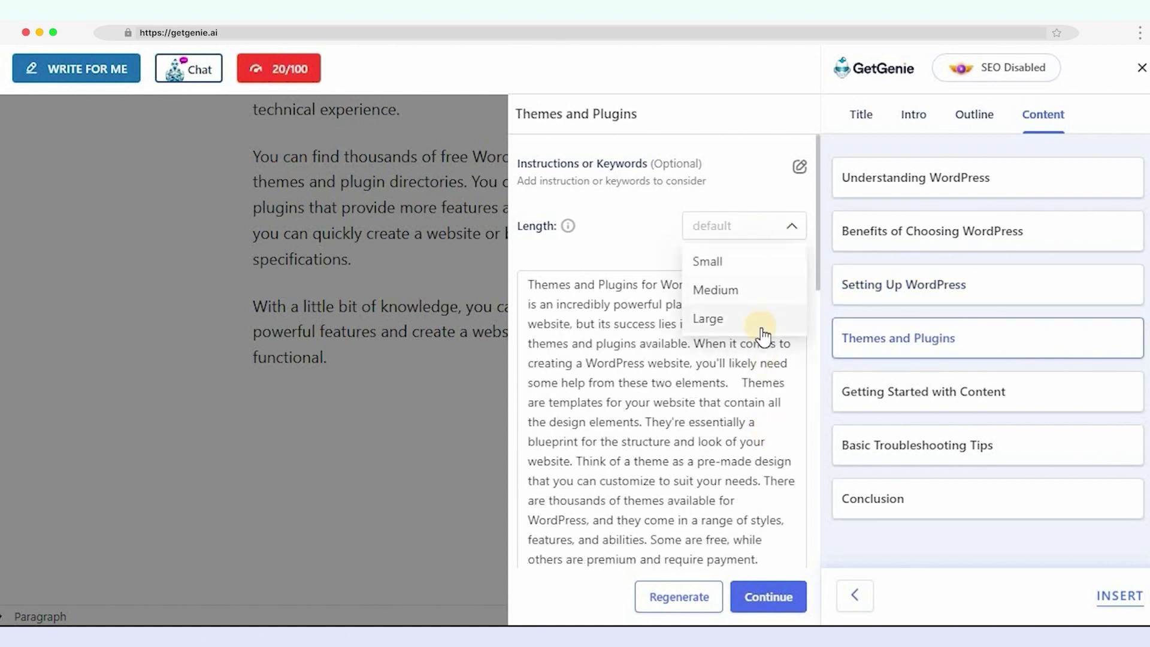
click(749, 290)
click(652, 596)
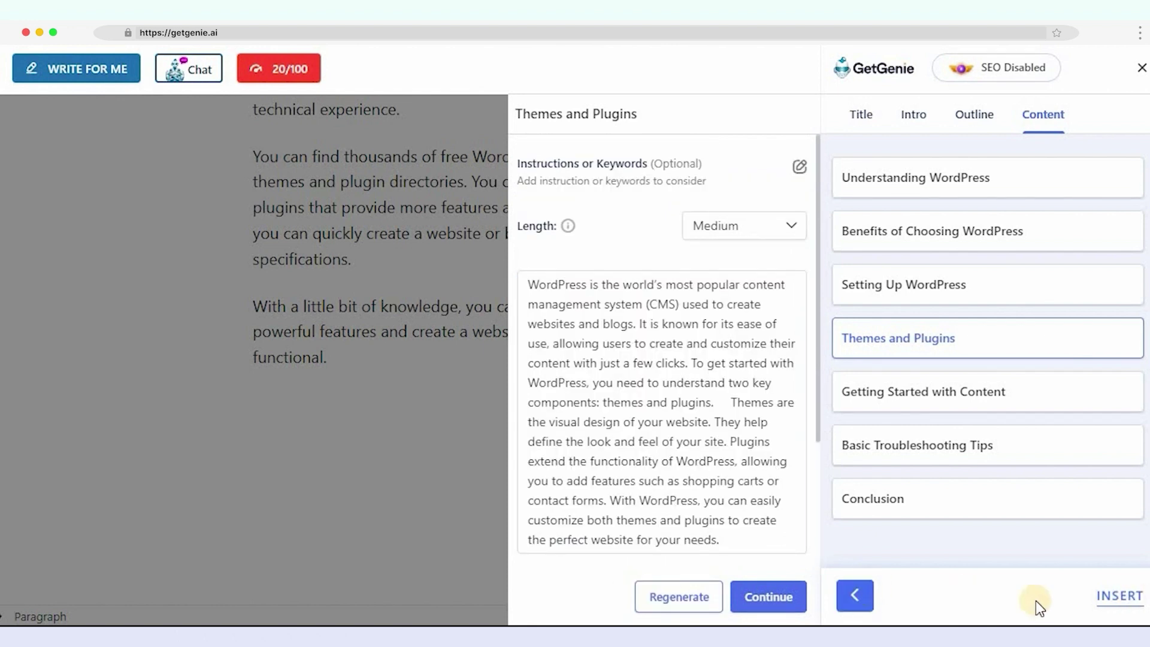
click(1115, 596)
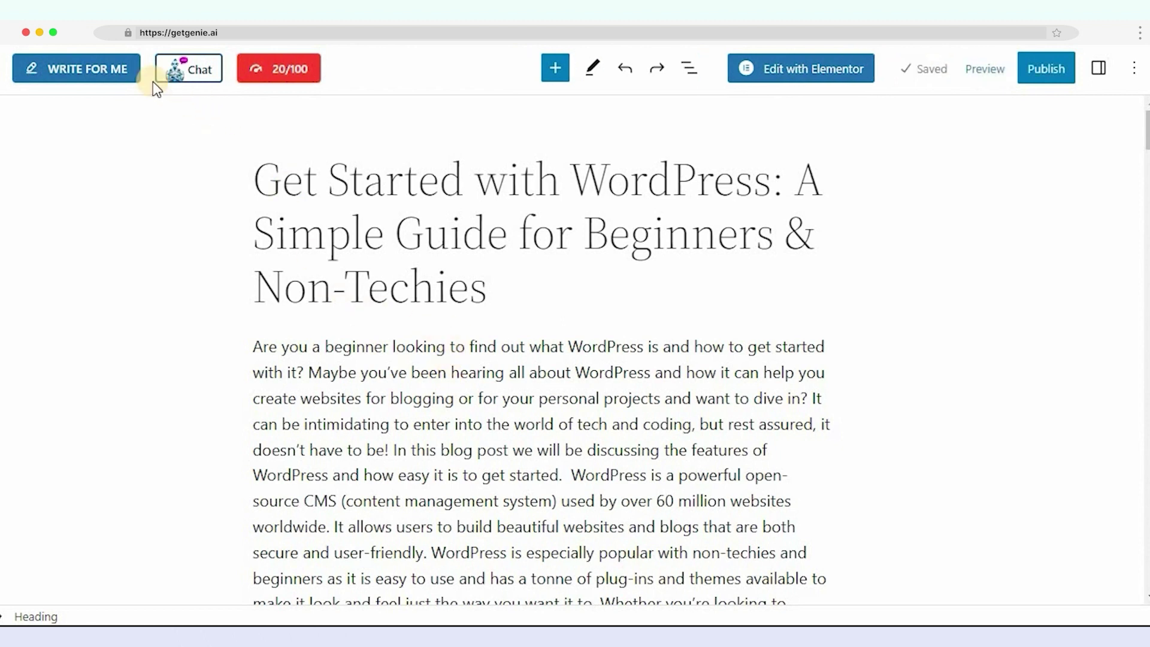
Review the 20/100 content score, readability of 57, and heading, body and meta keyword suggestions.
click(303, 71)
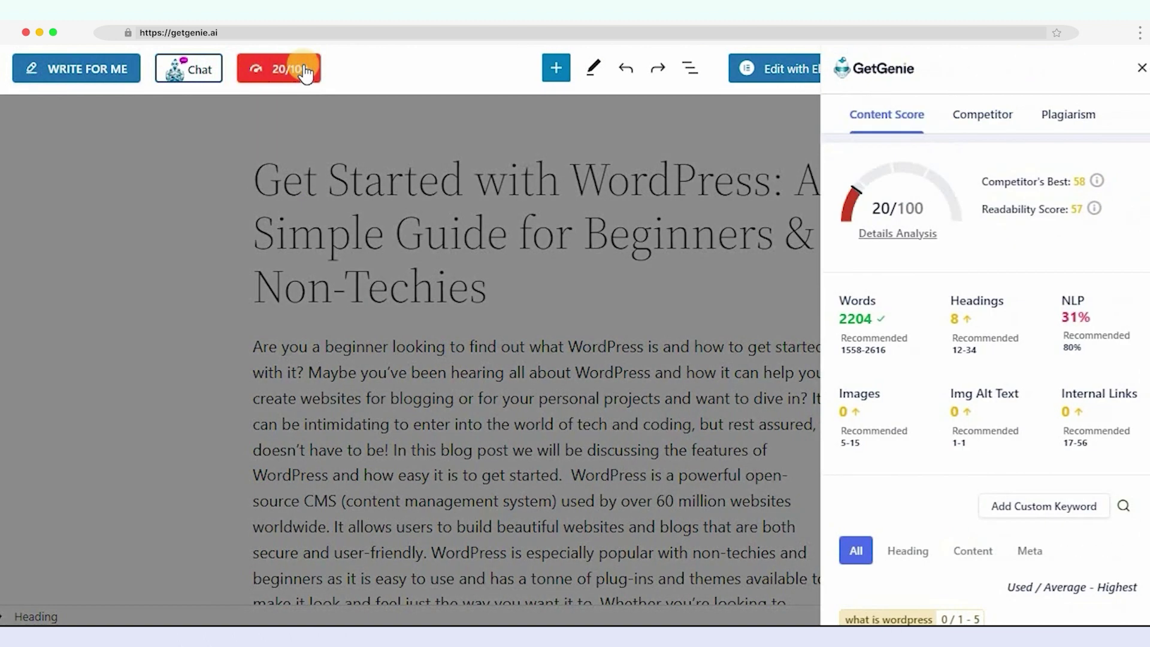
click(893, 237)
click(901, 236)
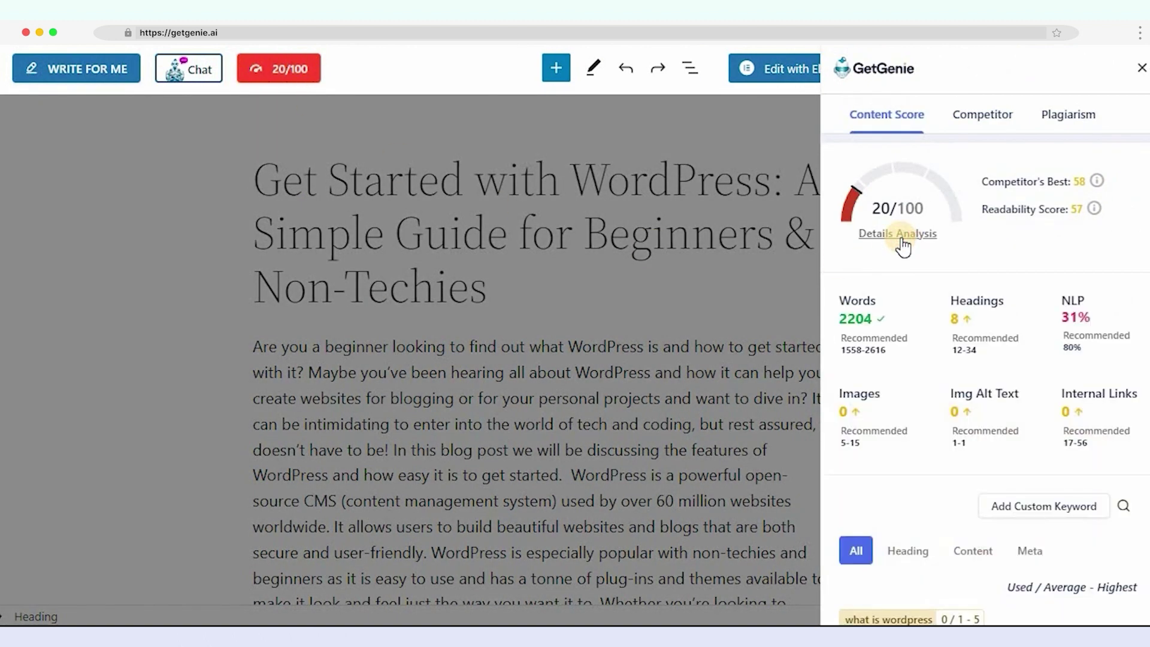
double_click(1076, 209)
scroll(1095, 312, down, 6)
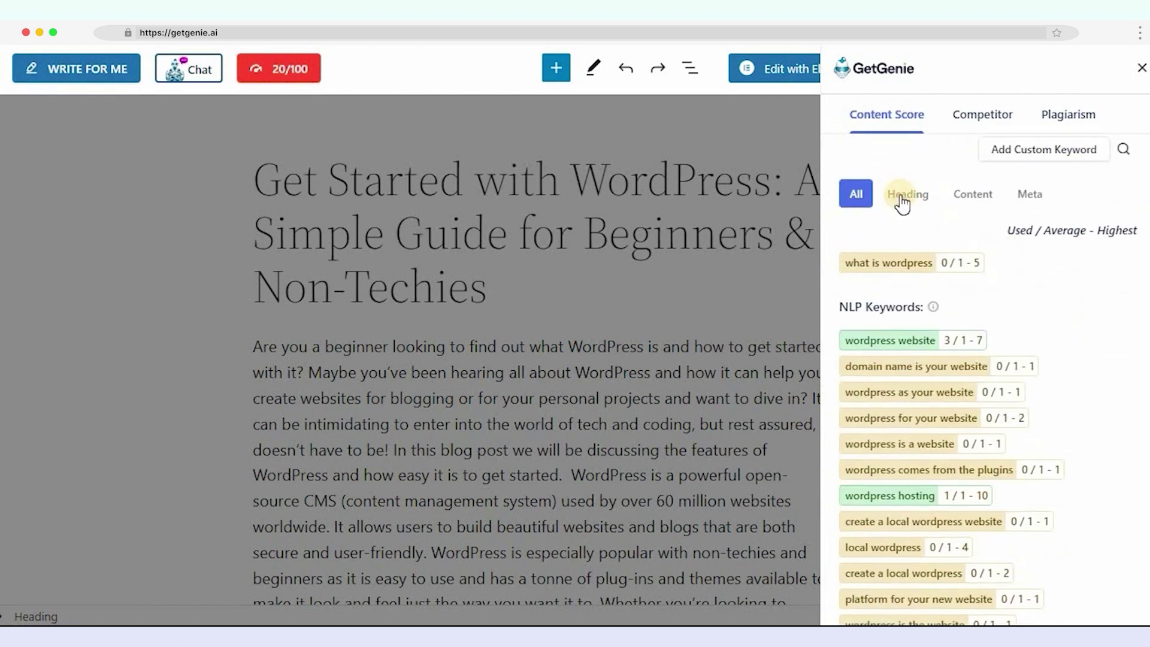
click(901, 204)
click(968, 211)
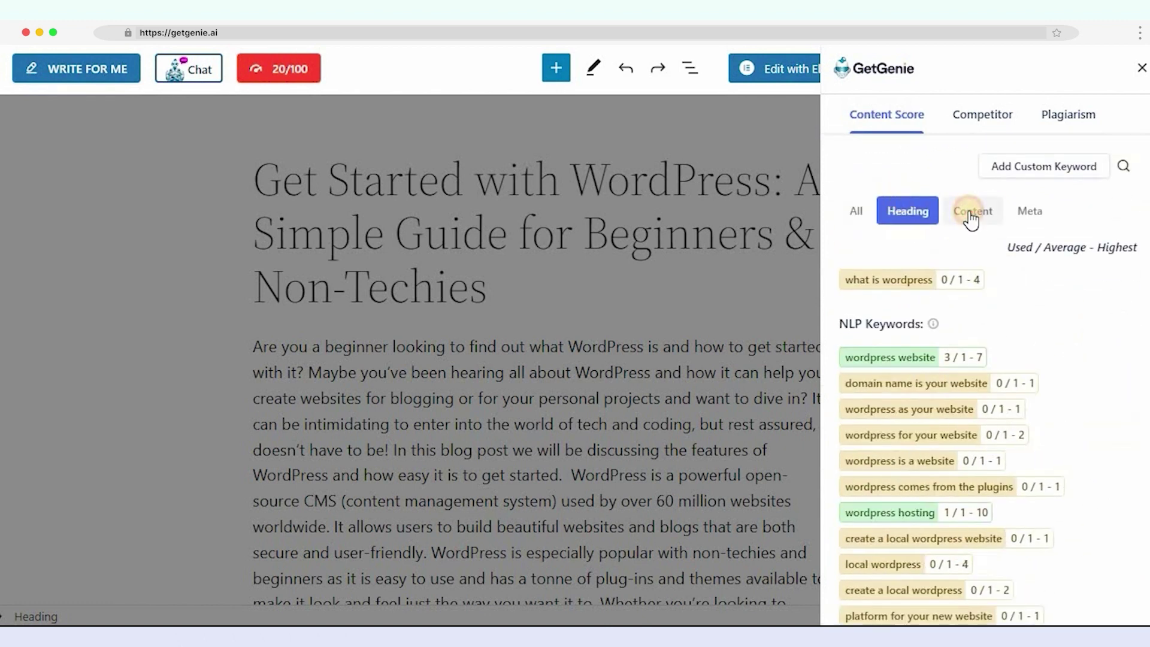
click(1034, 212)
Compare competitors' headings, word counts and head-to-head keyword usage, then run a plagiarism check.
click(982, 115)
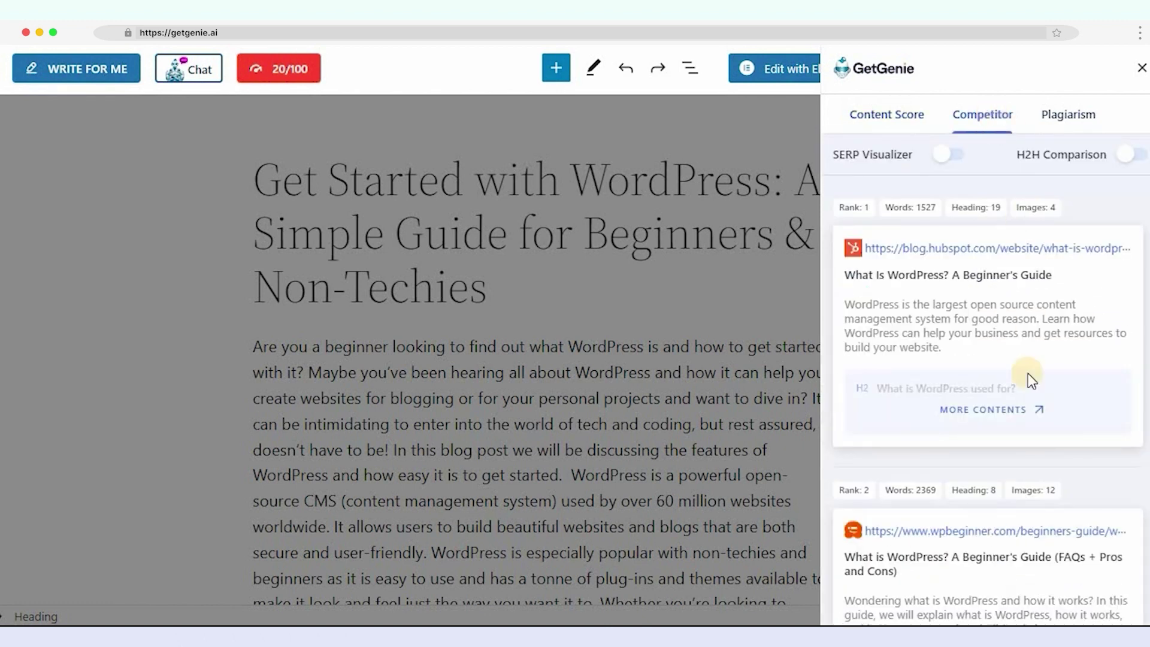
click(1004, 412)
click(957, 156)
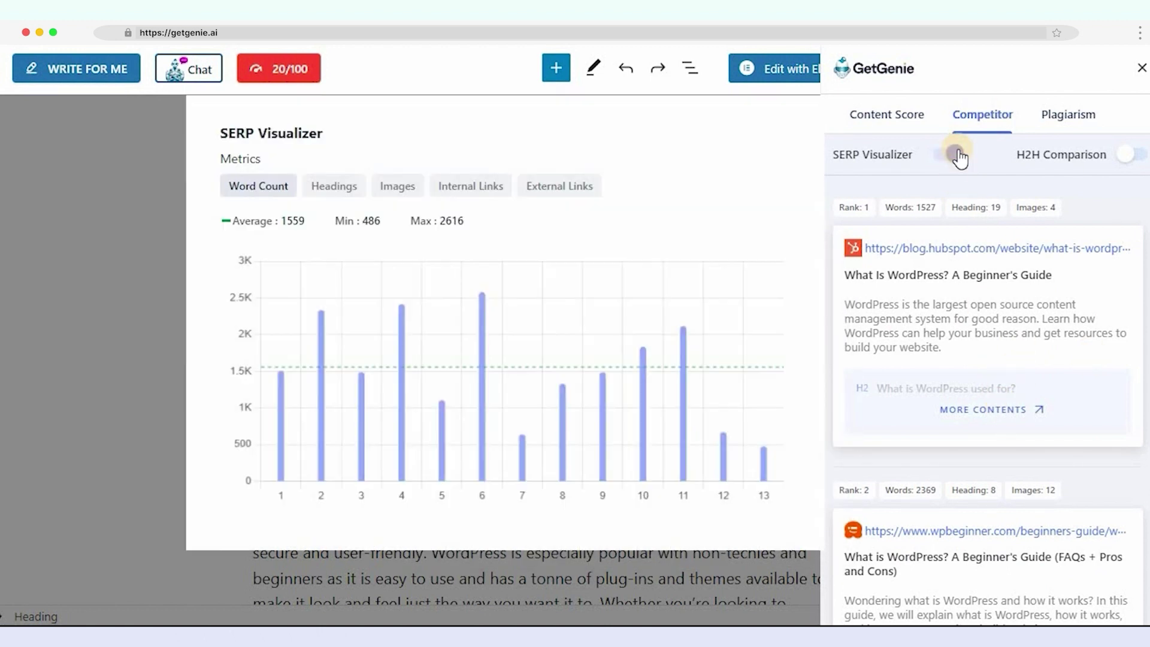
click(1135, 157)
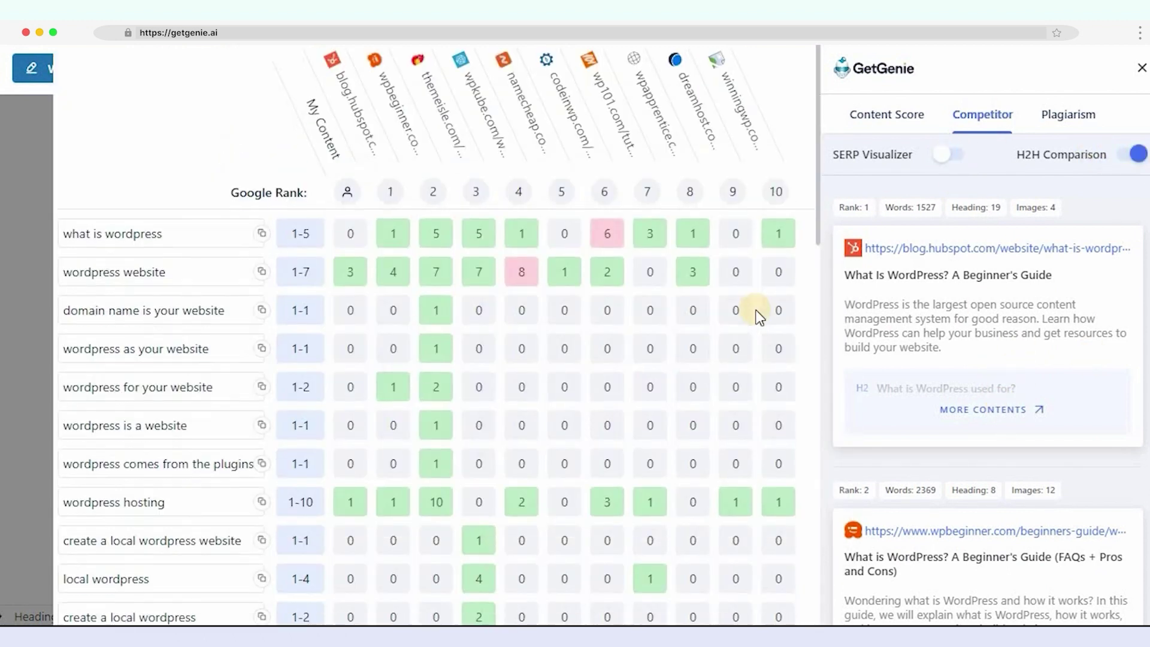
scroll(753, 308, down, 15)
click(1070, 125)
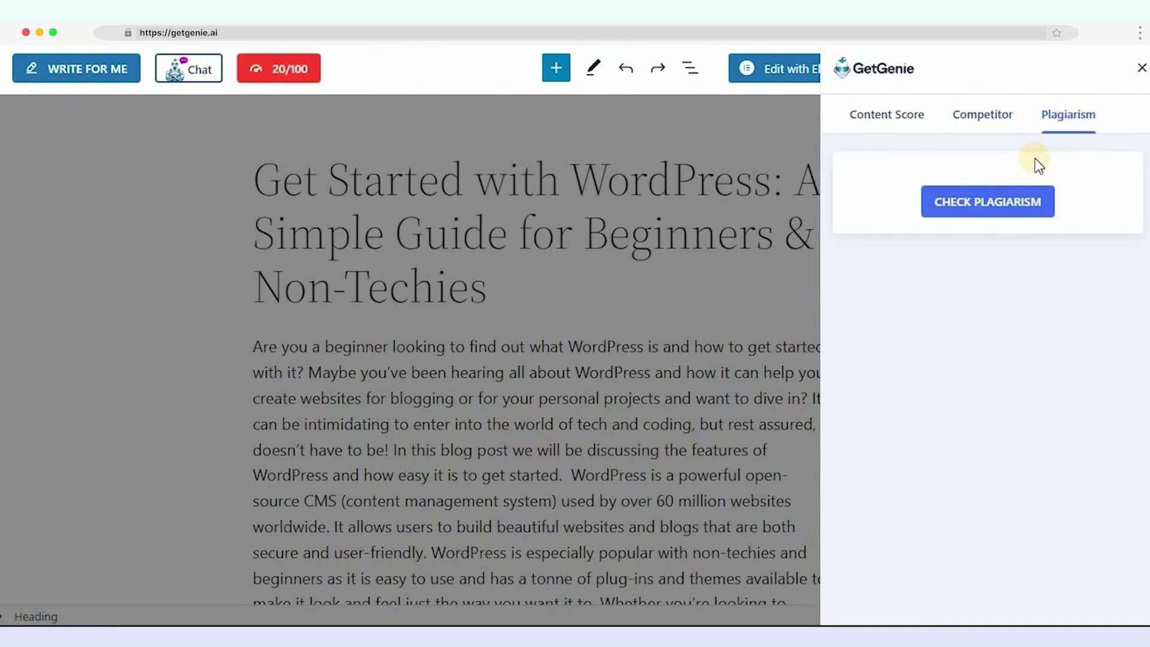
click(999, 206)
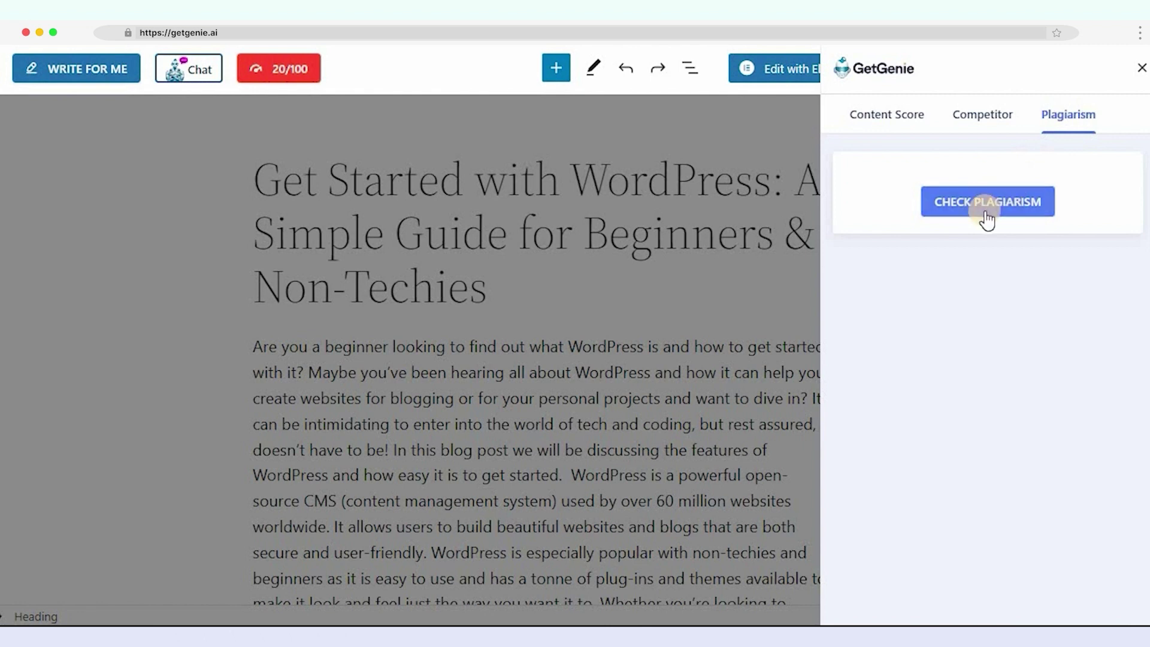
Close the GetGenie panel and publish the post, confirming the publish.
click(1142, 68)
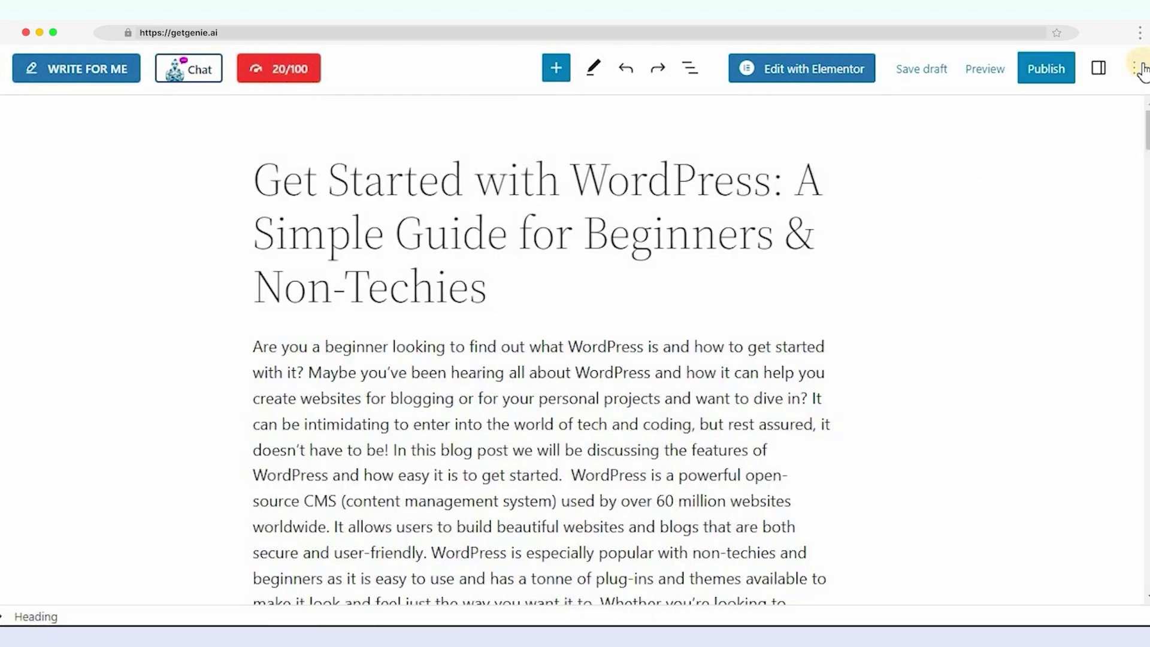
click(1040, 71)
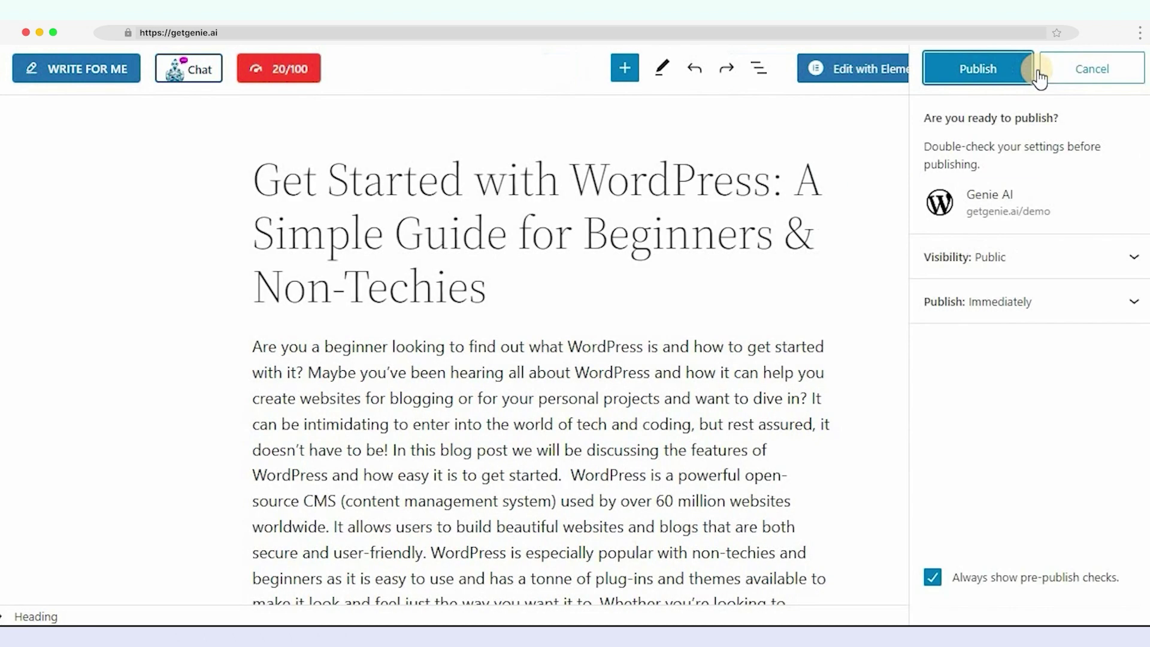
click(1017, 71)
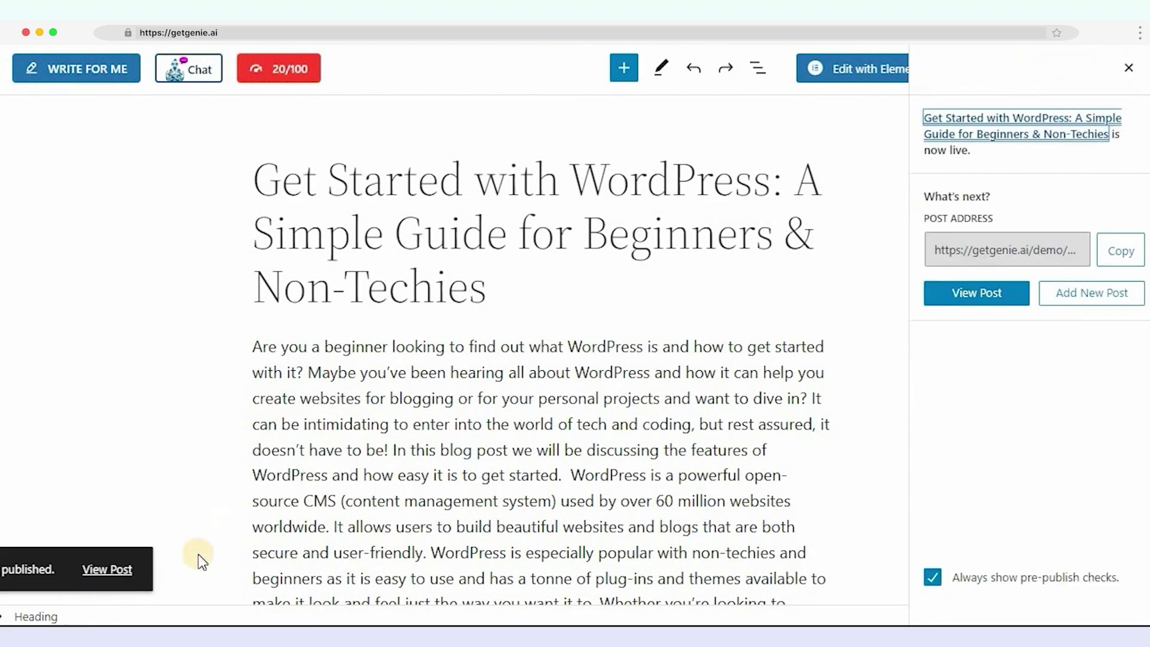
Open the published post in a new window and scroll through the live article.
right_click(108, 568)
click(177, 423)
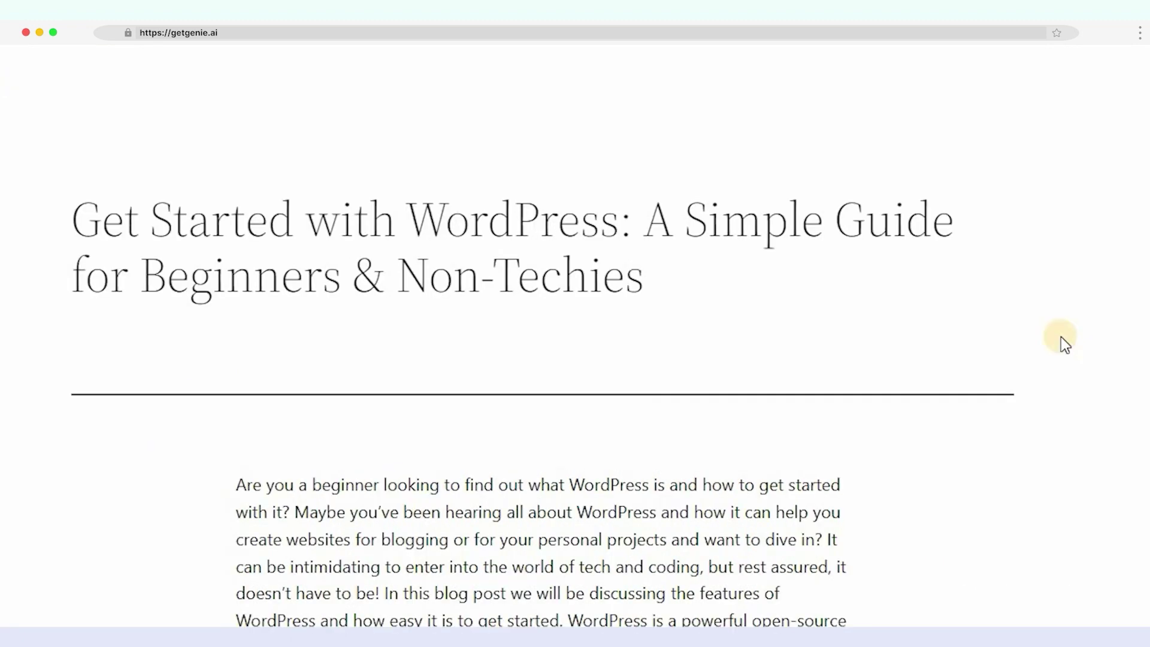
scroll(1062, 337, down, 20)
scroll(1062, 337, down, 5)
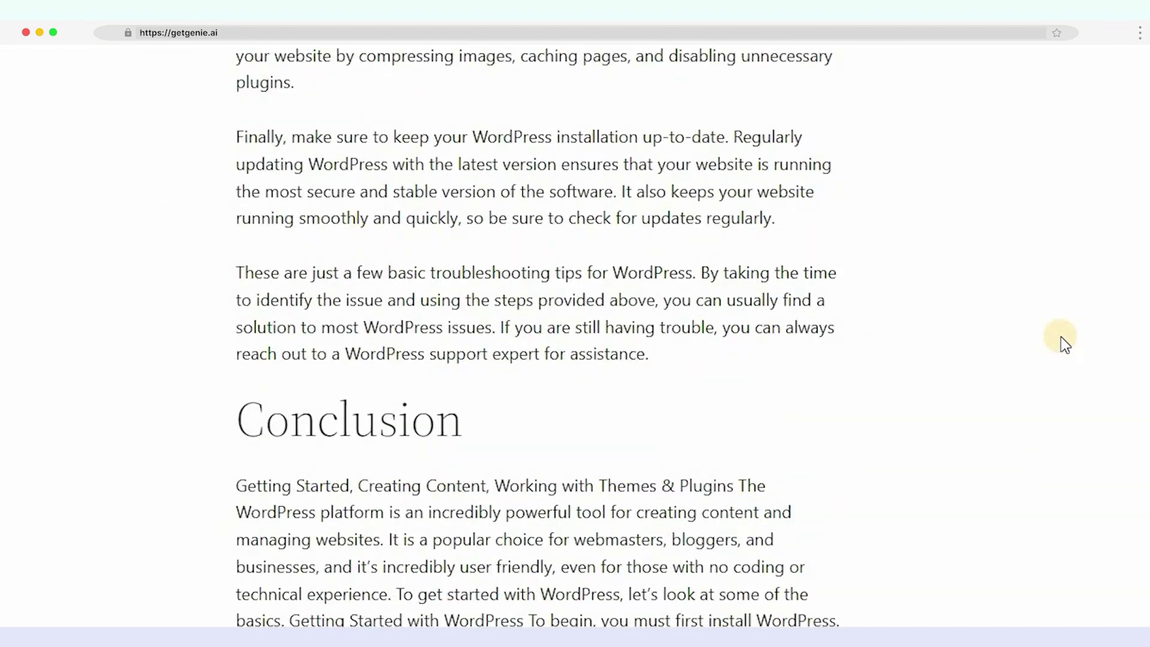
scroll(1062, 337, up, 3)
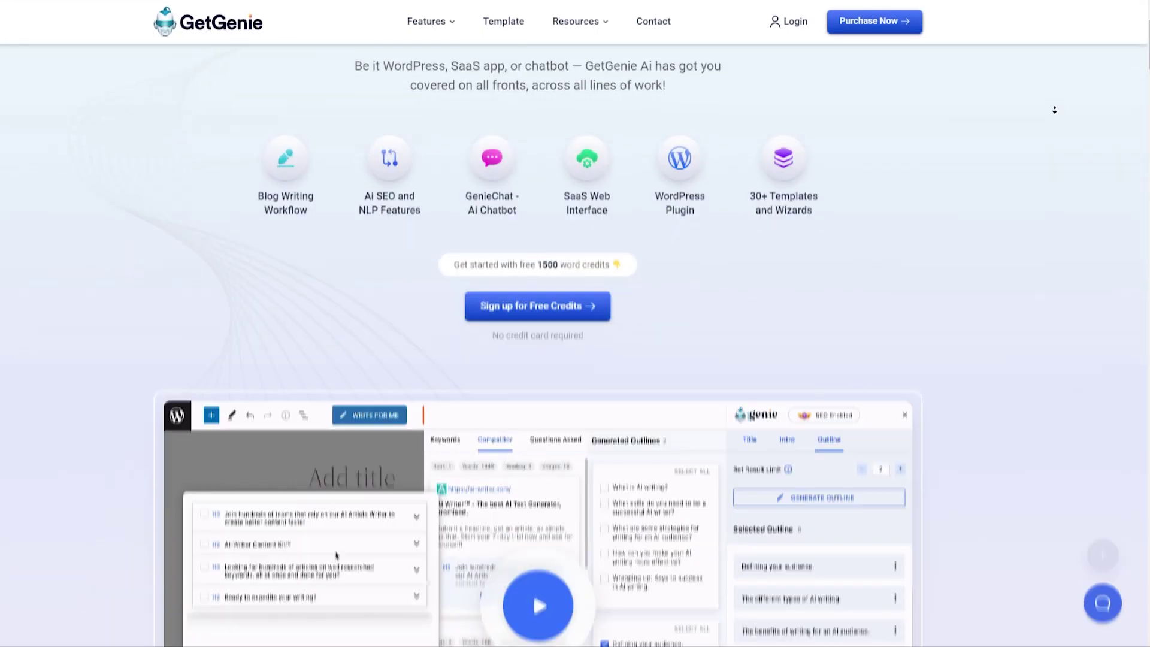
scroll(1059, 111, down, 2)
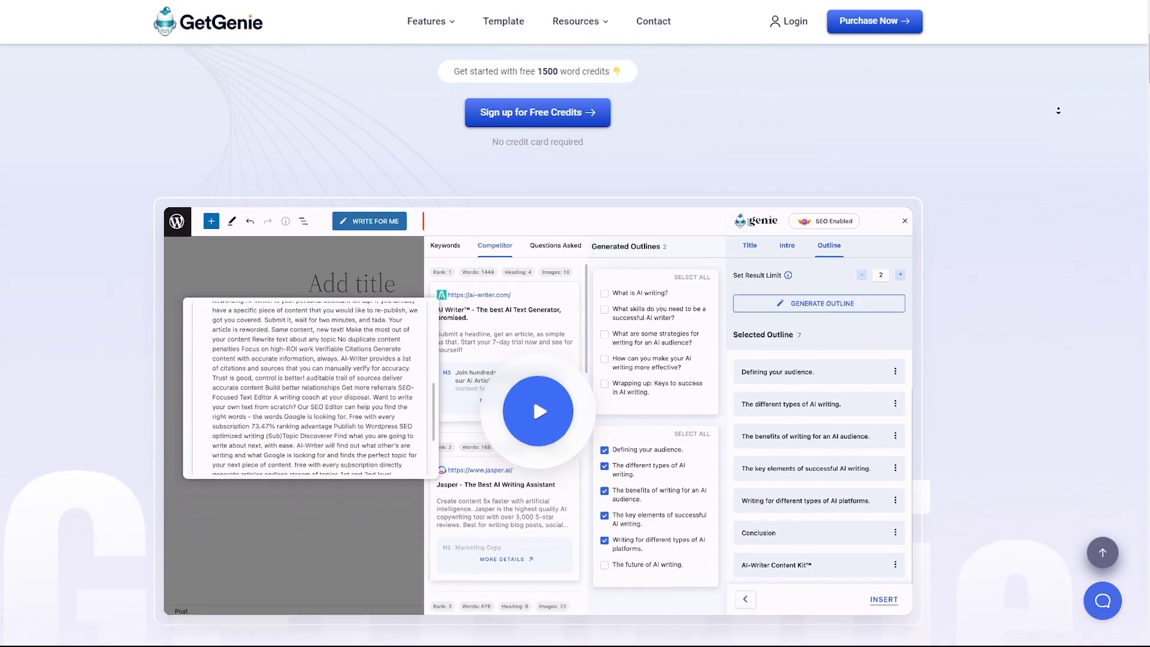